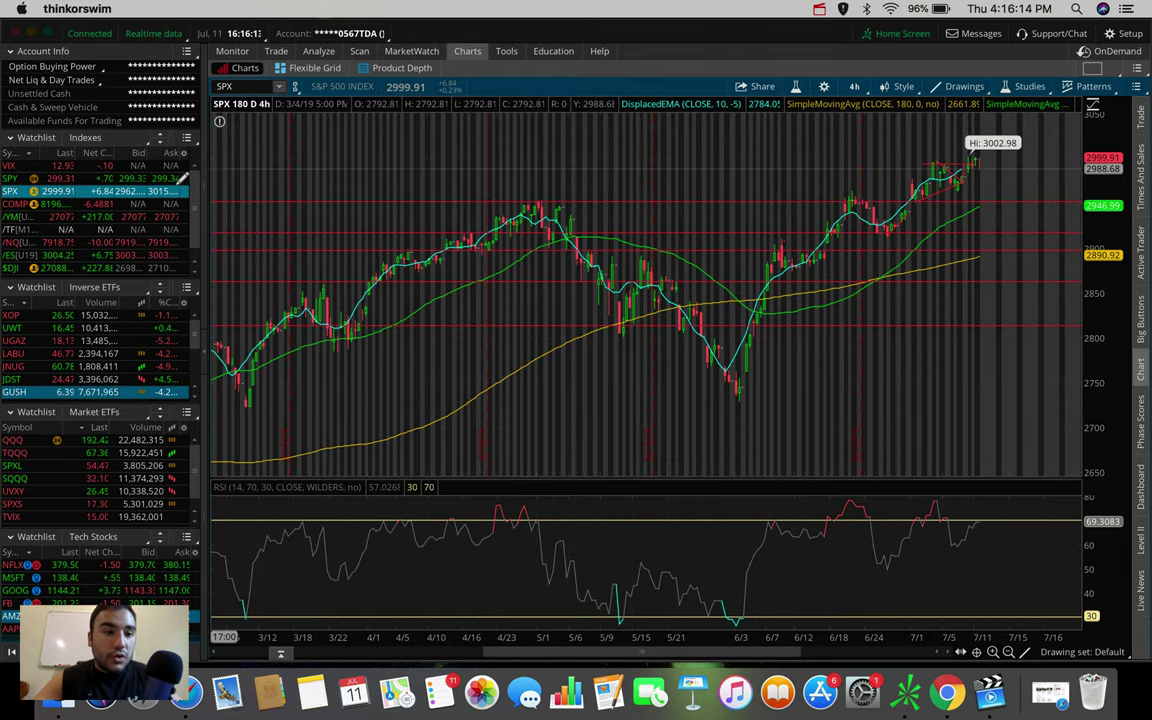
Chart the Dow Jones Industrial Average ($DJI) from the Indexes watchlist, followed by UnitedHealth (UNH).
{"action": "left_click", "coordinate": [12, 268]}
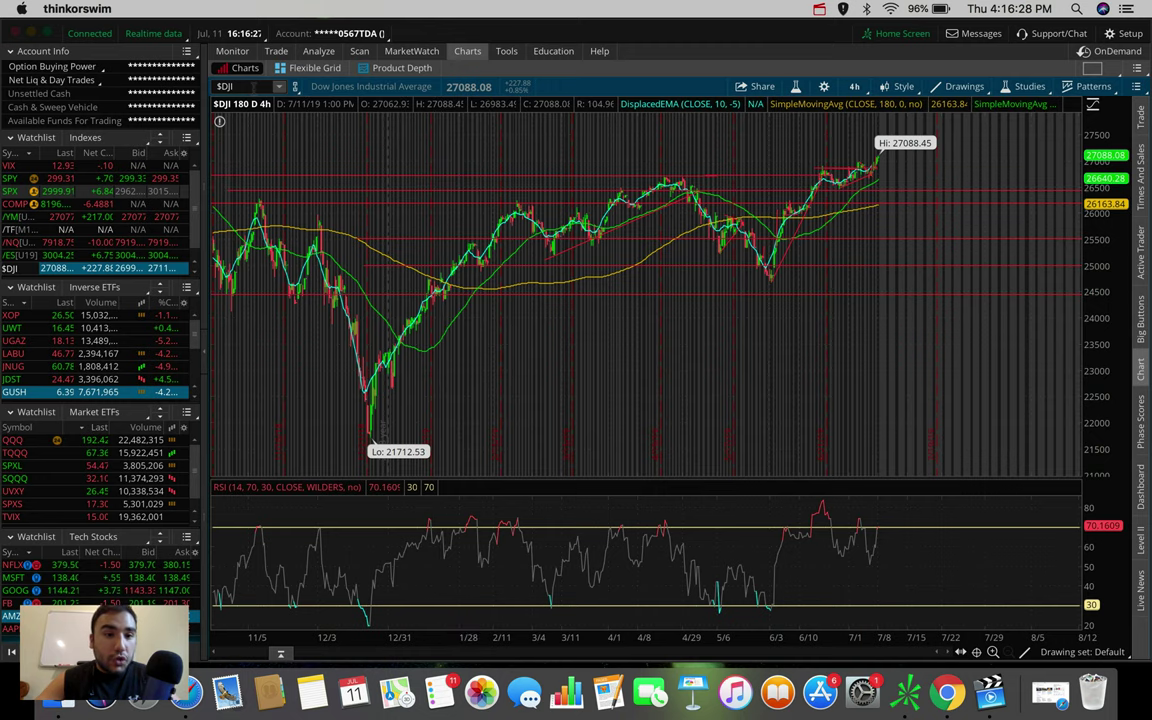
{"action": "left_click", "coordinate": [240, 86]}
{"action": "type", "text": "UNH"}
{"action": "key", "text": "Return"}
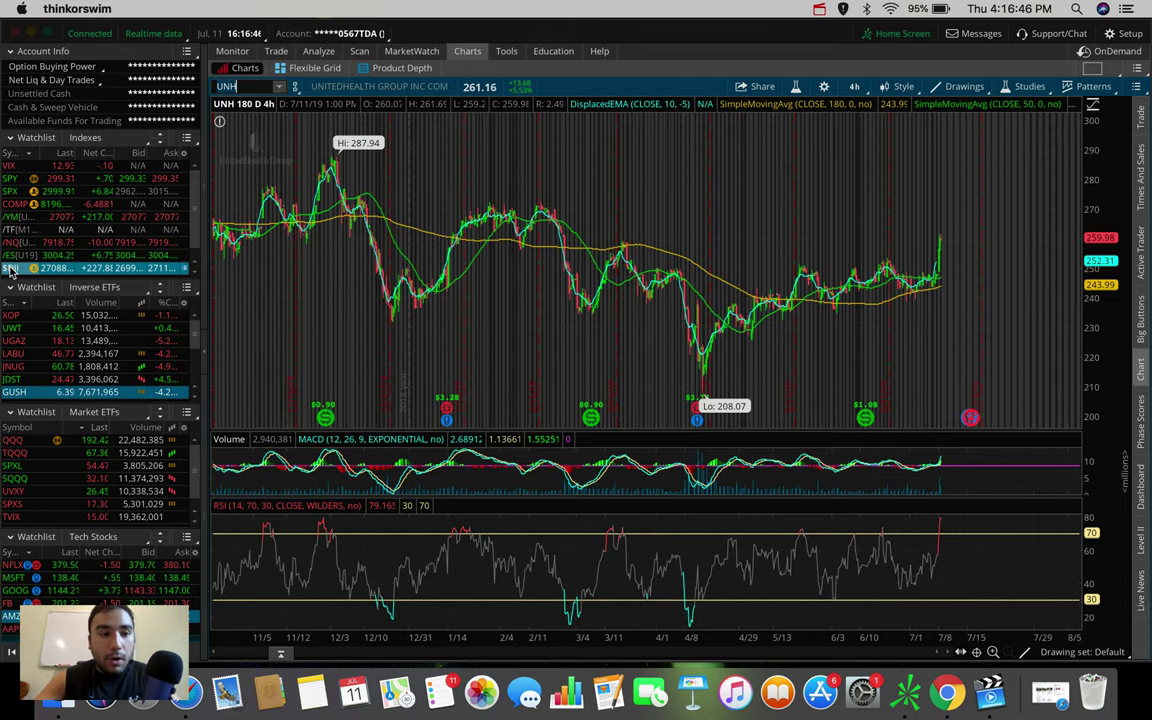
Chart the Nasdaq 100 futures (/NQ) from the Indexes watchlist on the 1 D : 1m time frame.
{"action": "left_click", "coordinate": [12, 243]}
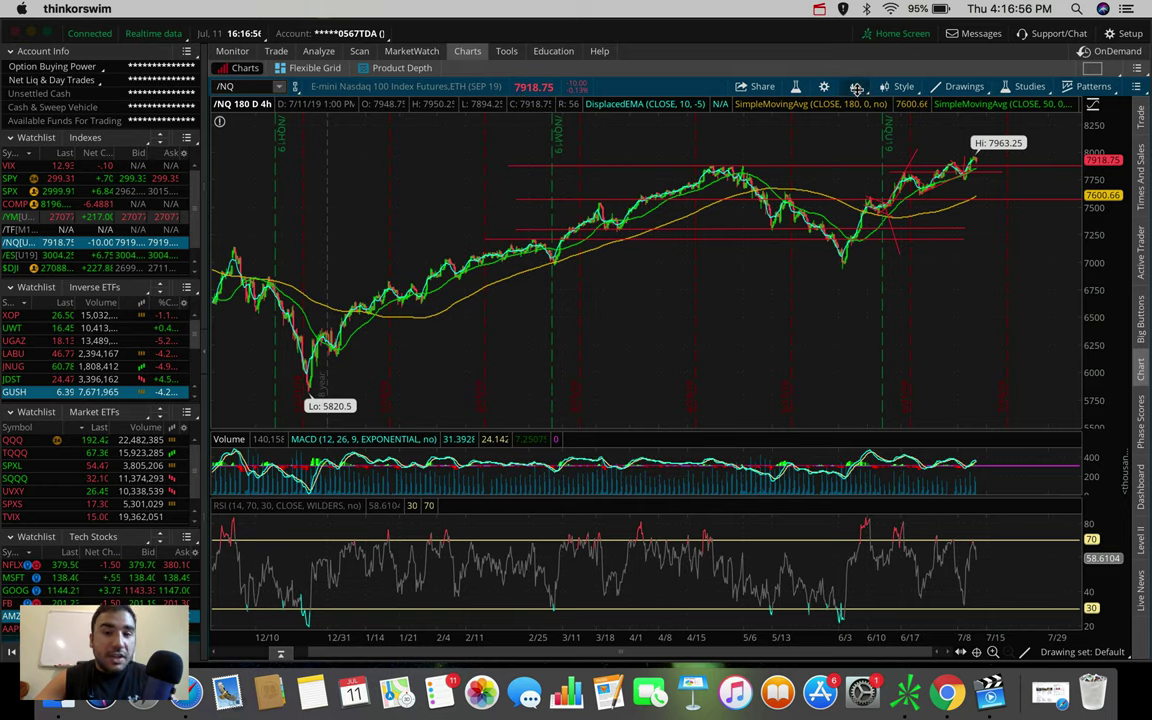
{"action": "left_click", "coordinate": [854, 86]}
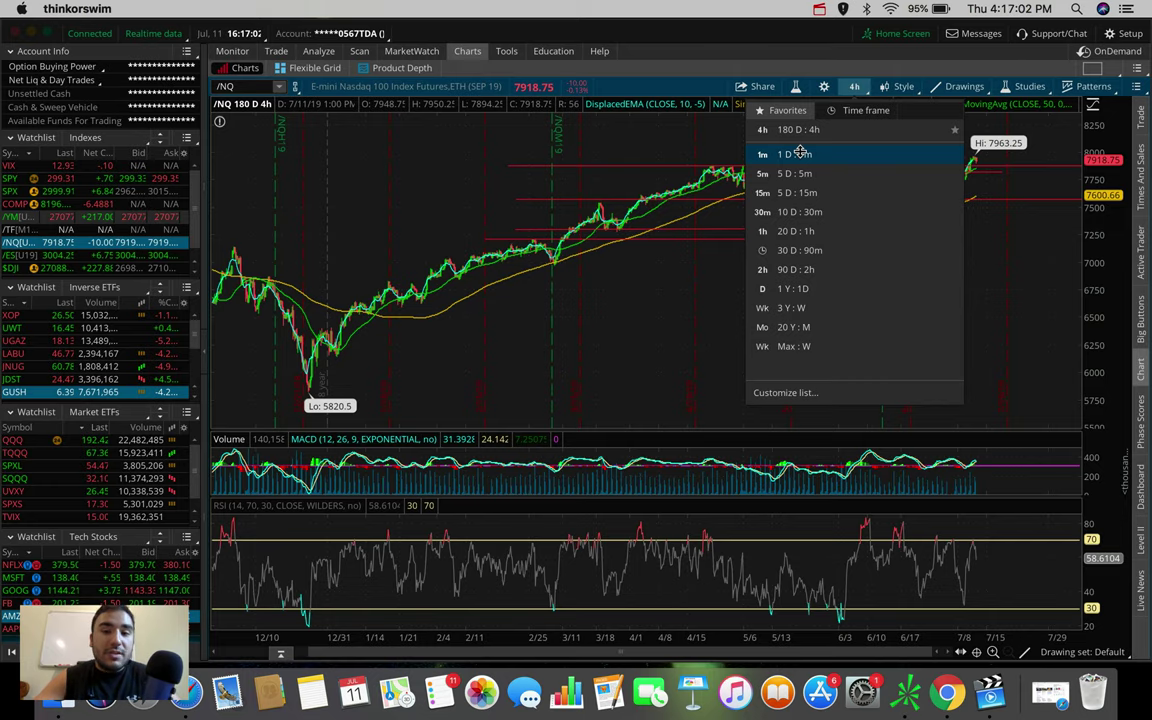
{"action": "left_click", "coordinate": [797, 154]}
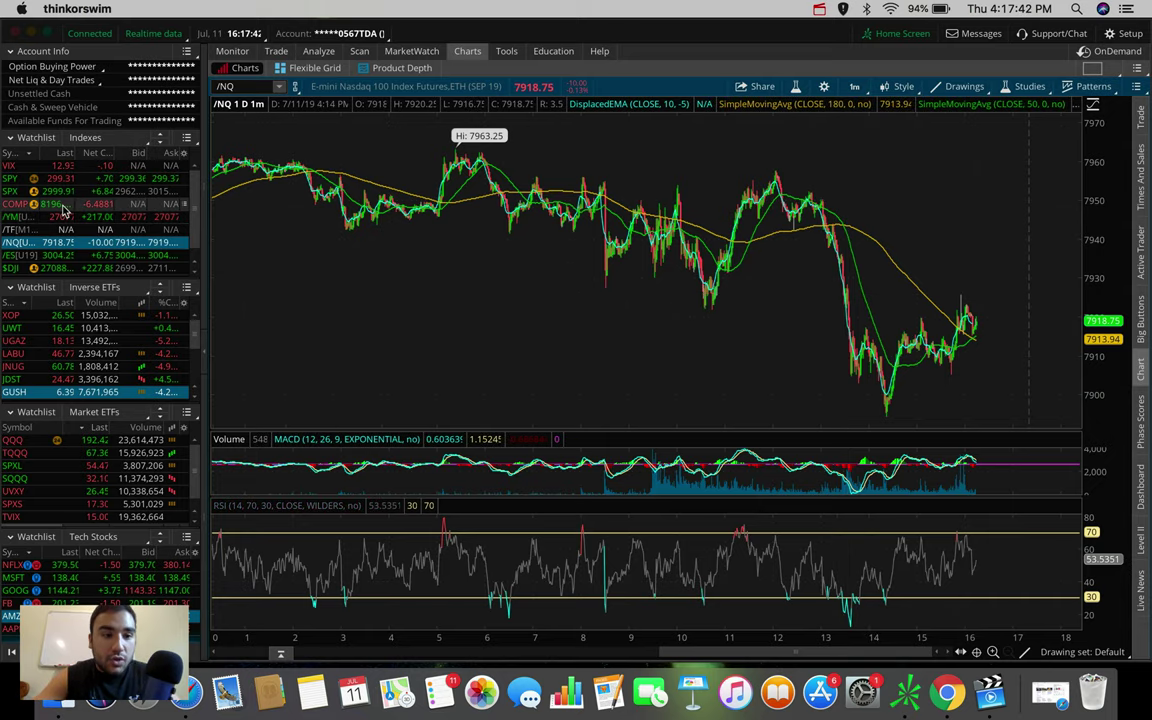
Chart the S&P 500 index (SPX) from the Indexes watchlist on the 180 D : 4h time frame.
{"action": "left_click", "coordinate": [8, 191]}
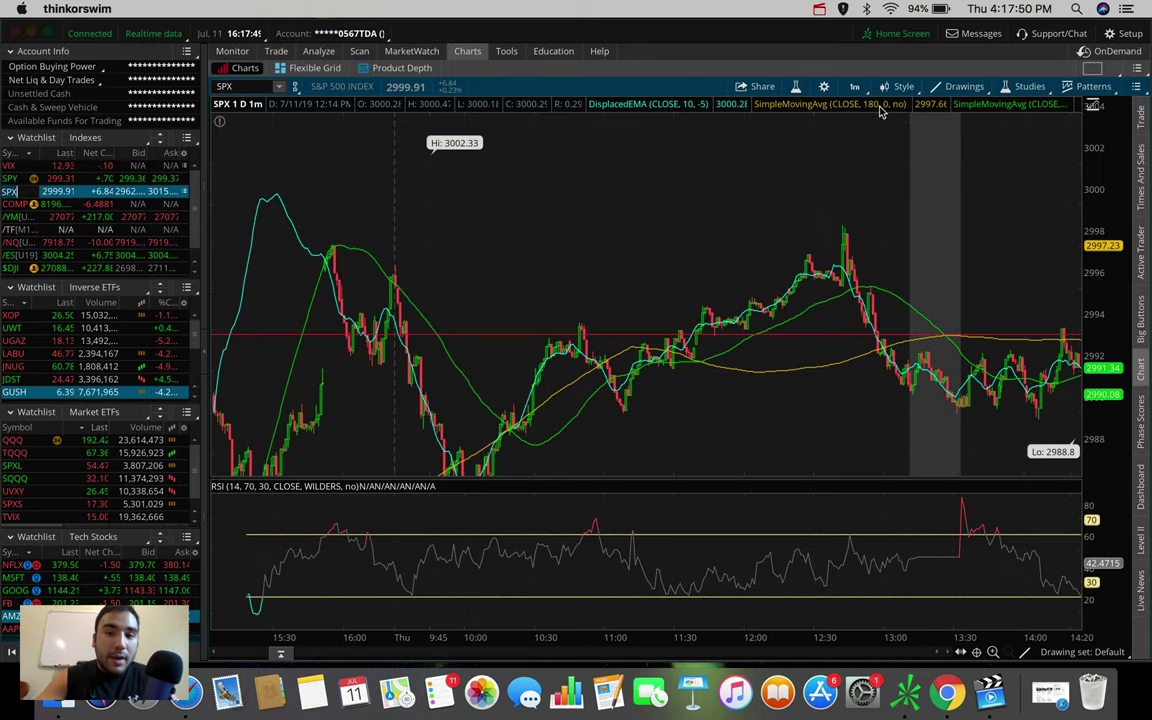
{"action": "left_click", "coordinate": [854, 86]}
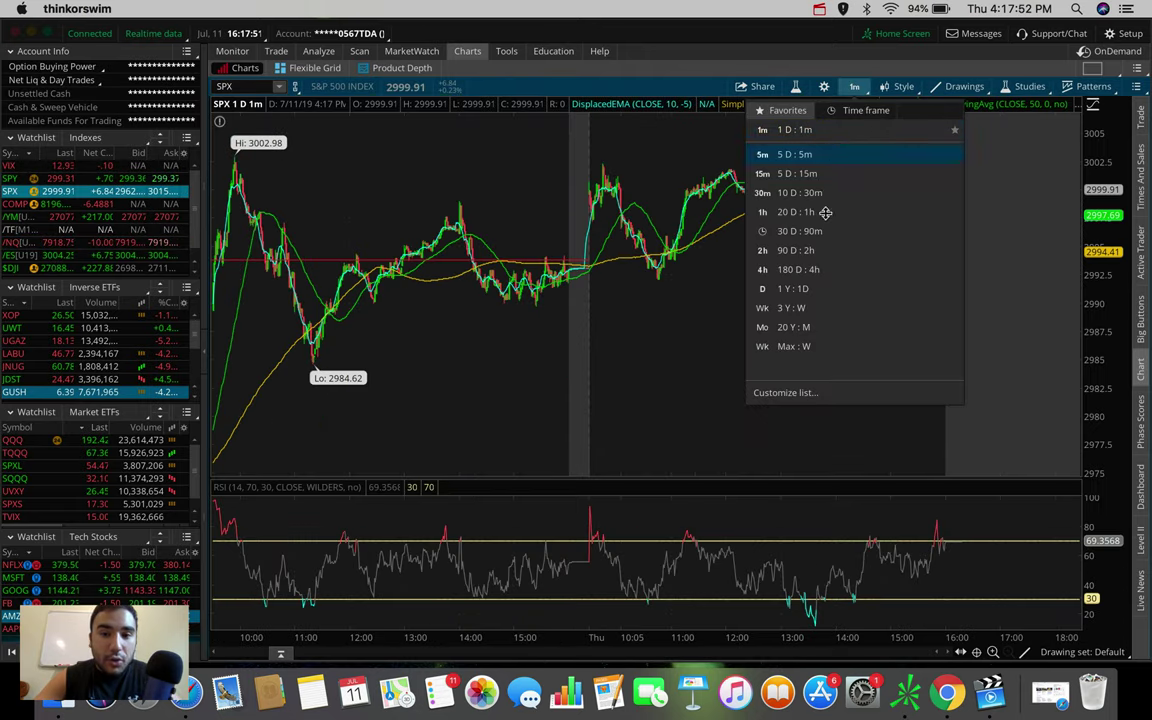
{"action": "left_click", "coordinate": [815, 271]}
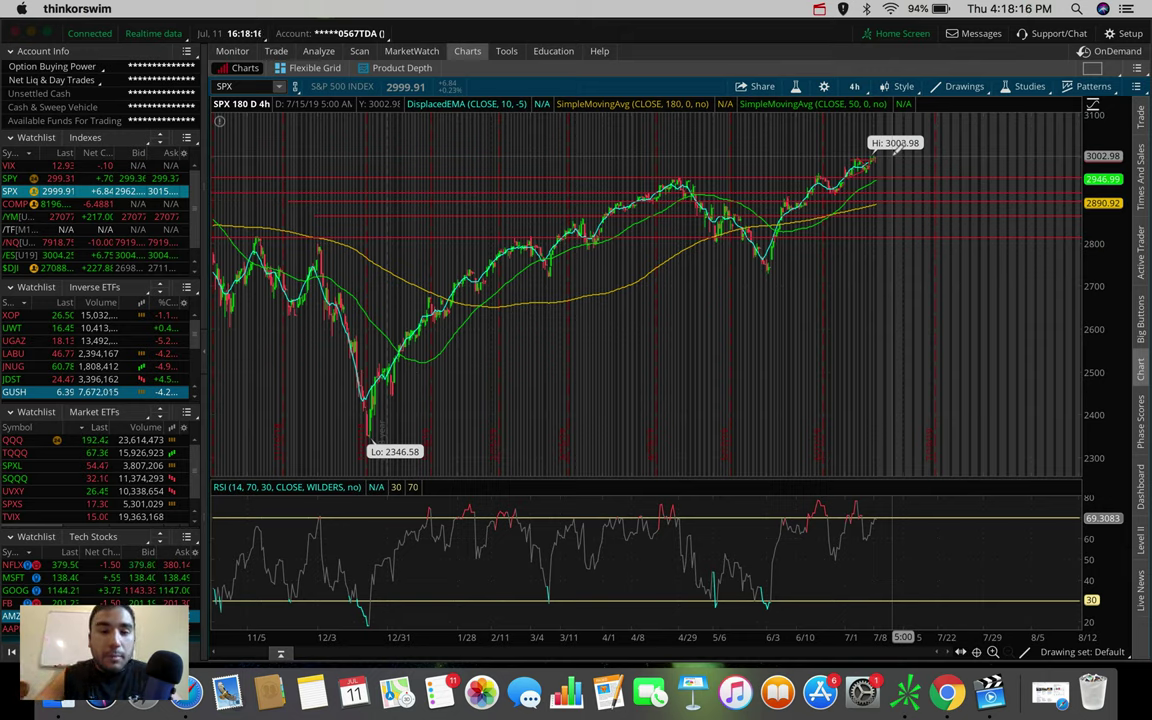
Examine SPX on the 1 Y : 1D time frame and its recent trend-line pattern on 20 D : 1h.
{"action": "left_click", "coordinate": [854, 86]}
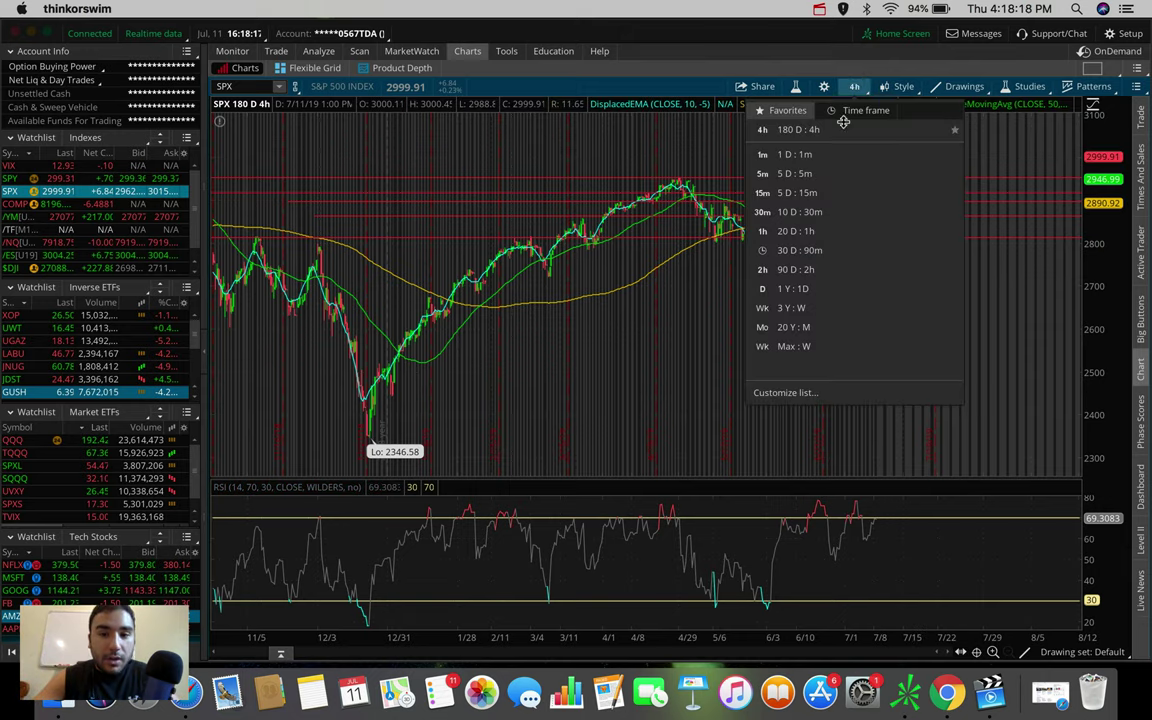
{"action": "left_click", "coordinate": [805, 288]}
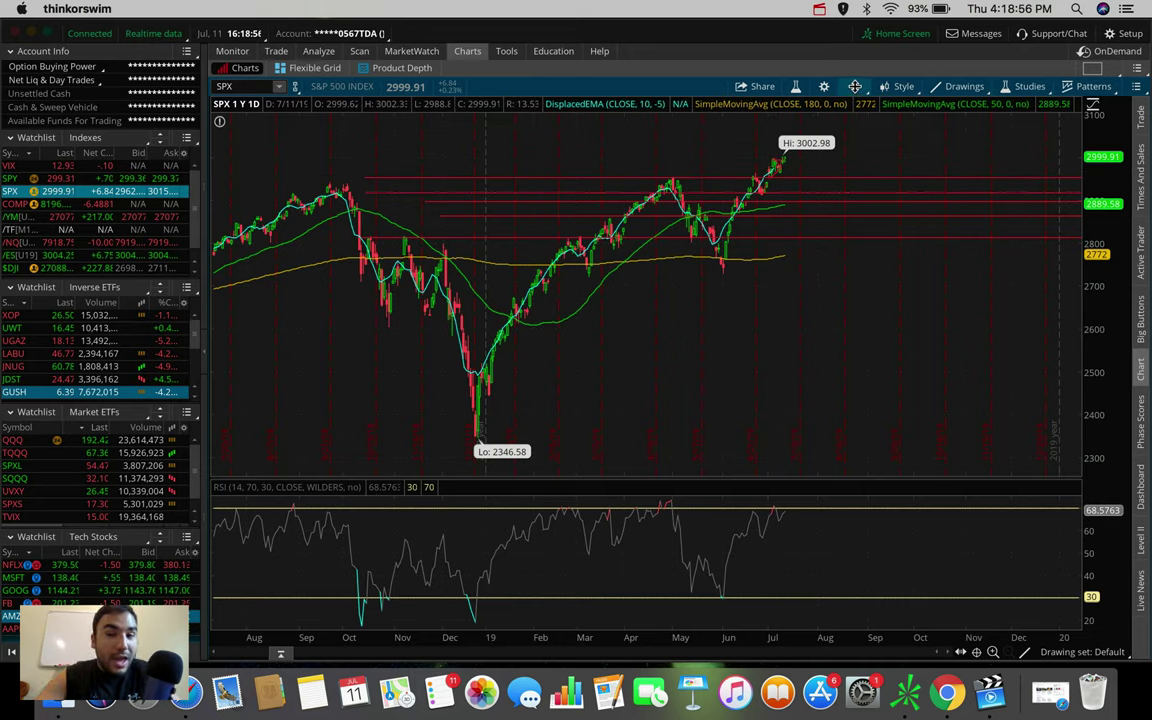
{"action": "left_click", "coordinate": [855, 86]}
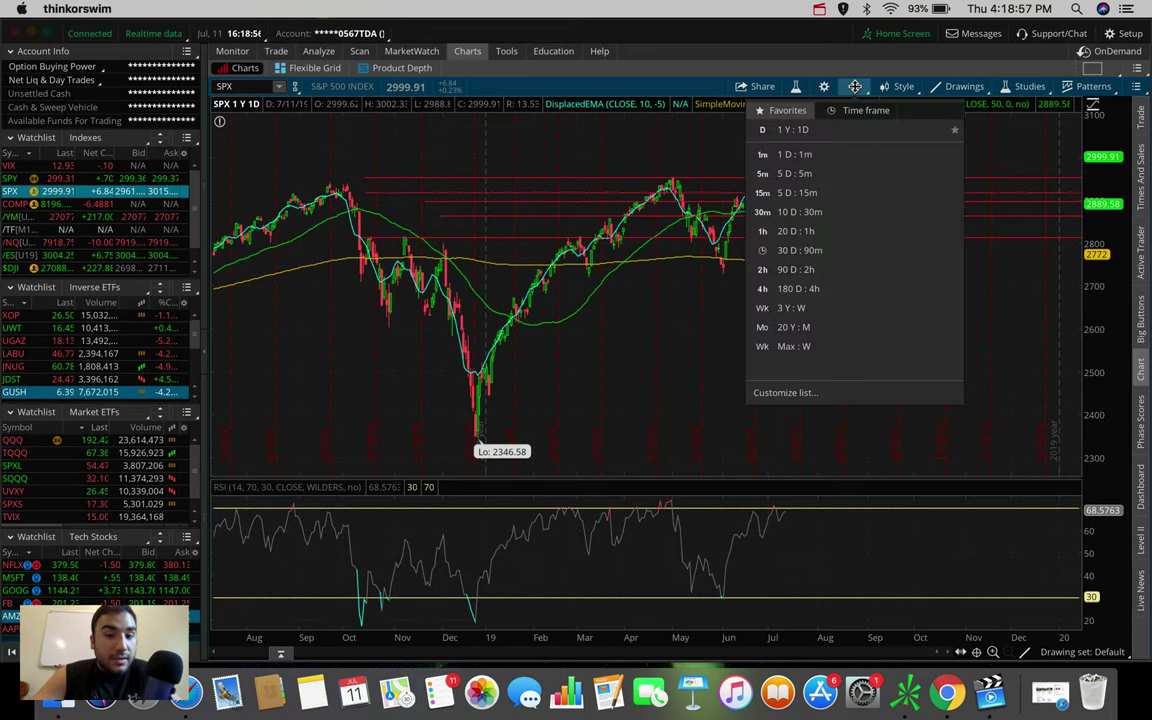
{"action": "left_click", "coordinate": [812, 231]}
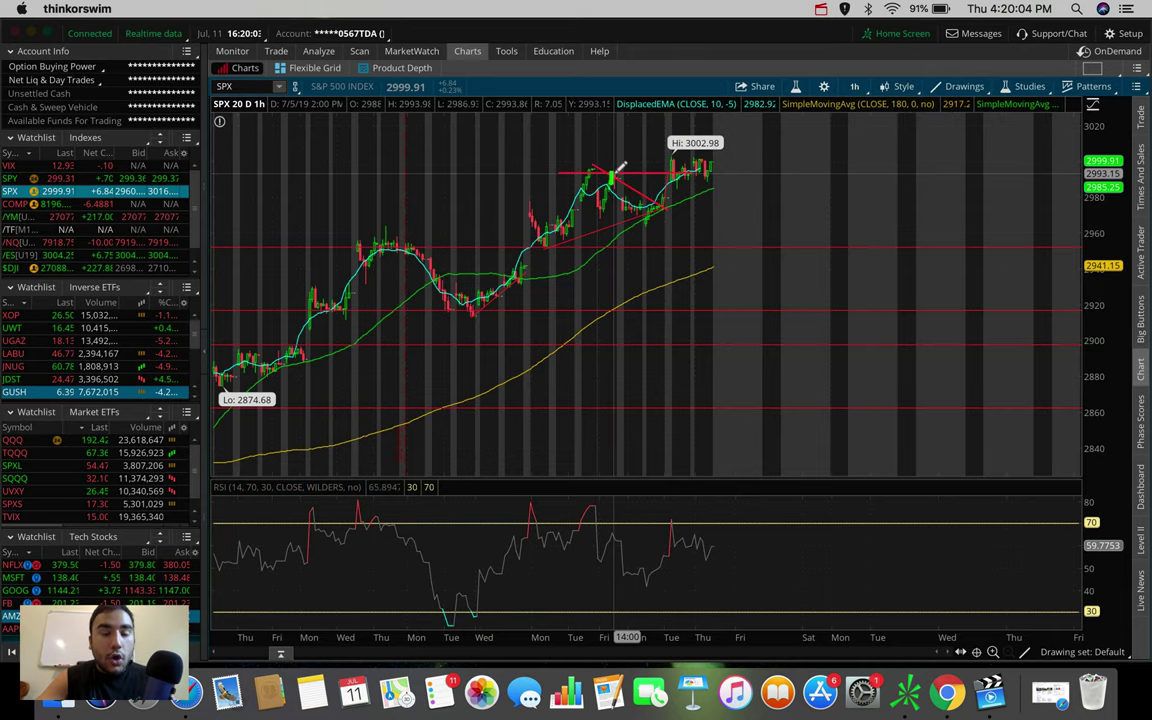
{"action": "mouse_move", "coordinate": [620, 168]}
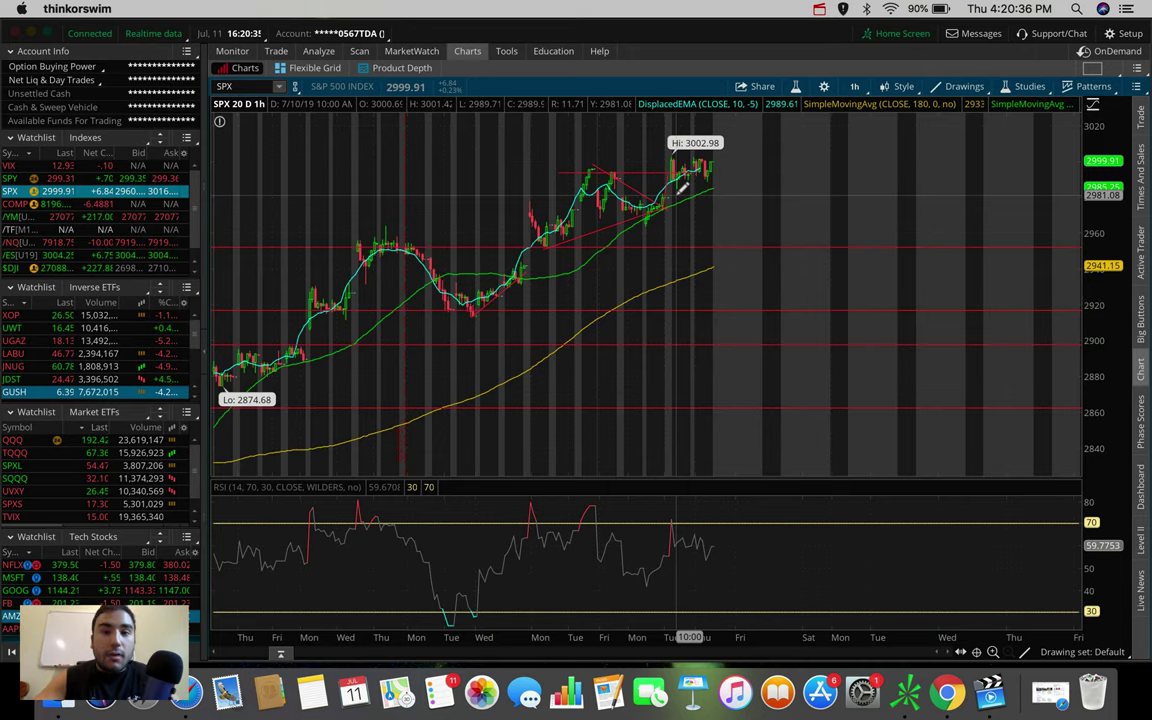
Review SPX on the 5 D : 5m time frame and return the chart to 20 D : 1h.
{"action": "left_click", "coordinate": [854, 86]}
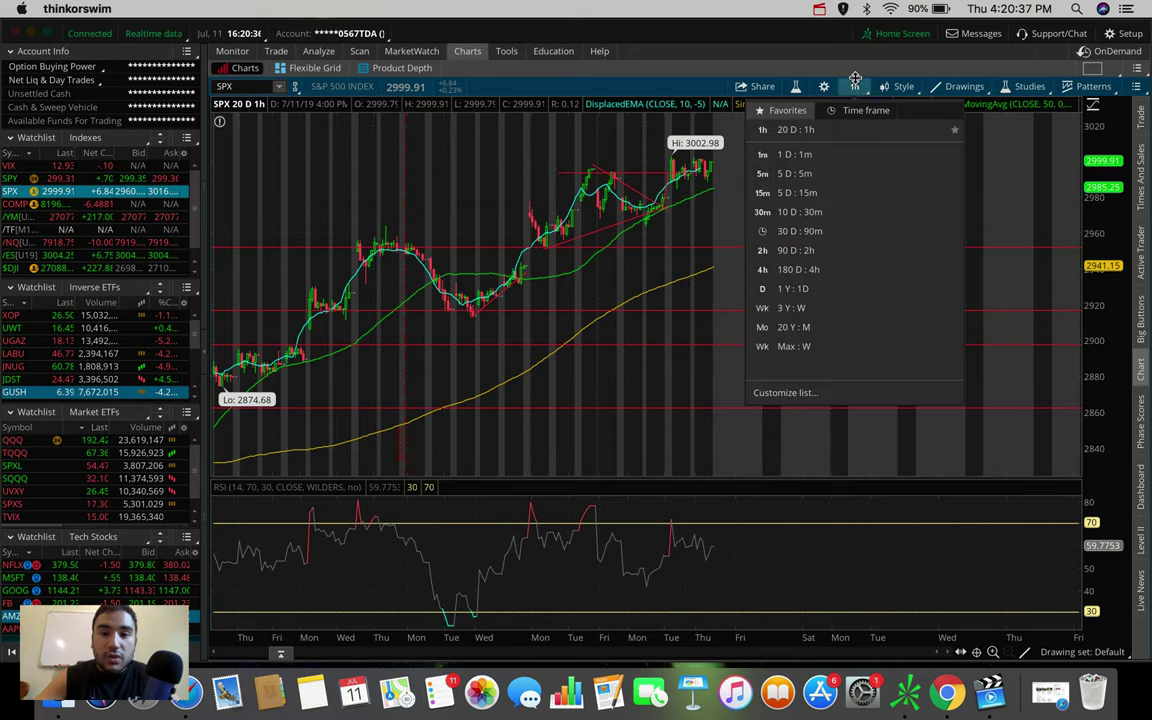
{"action": "left_click", "coordinate": [823, 173]}
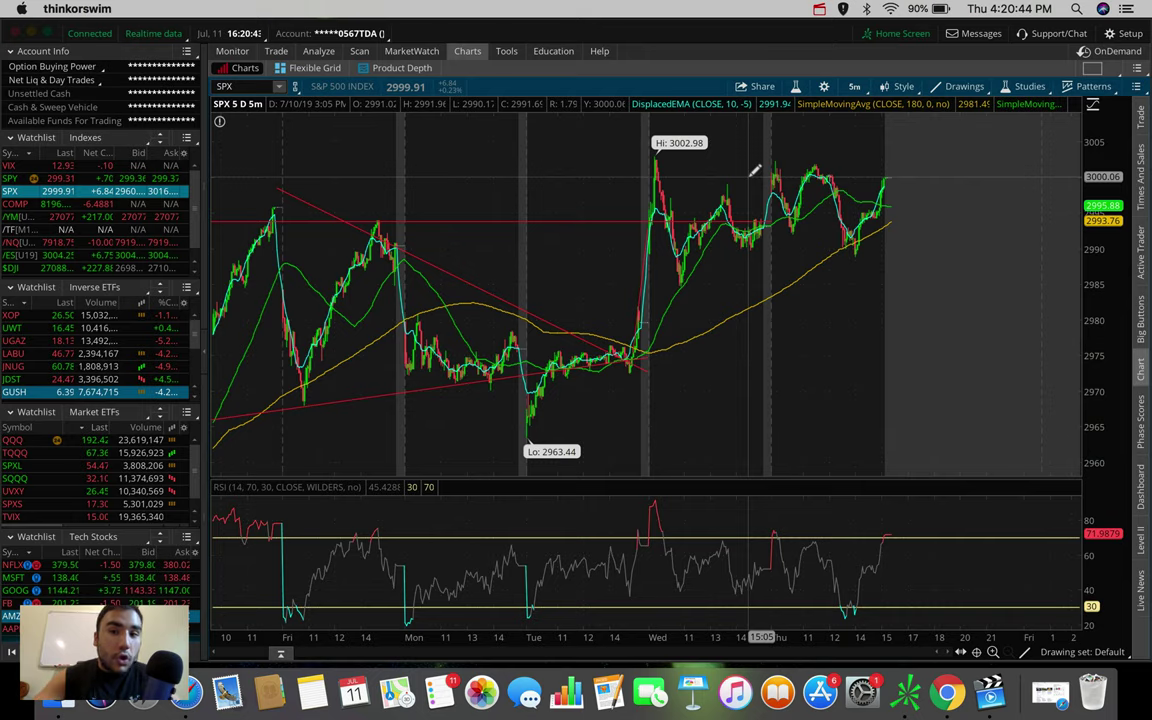
{"action": "left_click", "coordinate": [854, 86]}
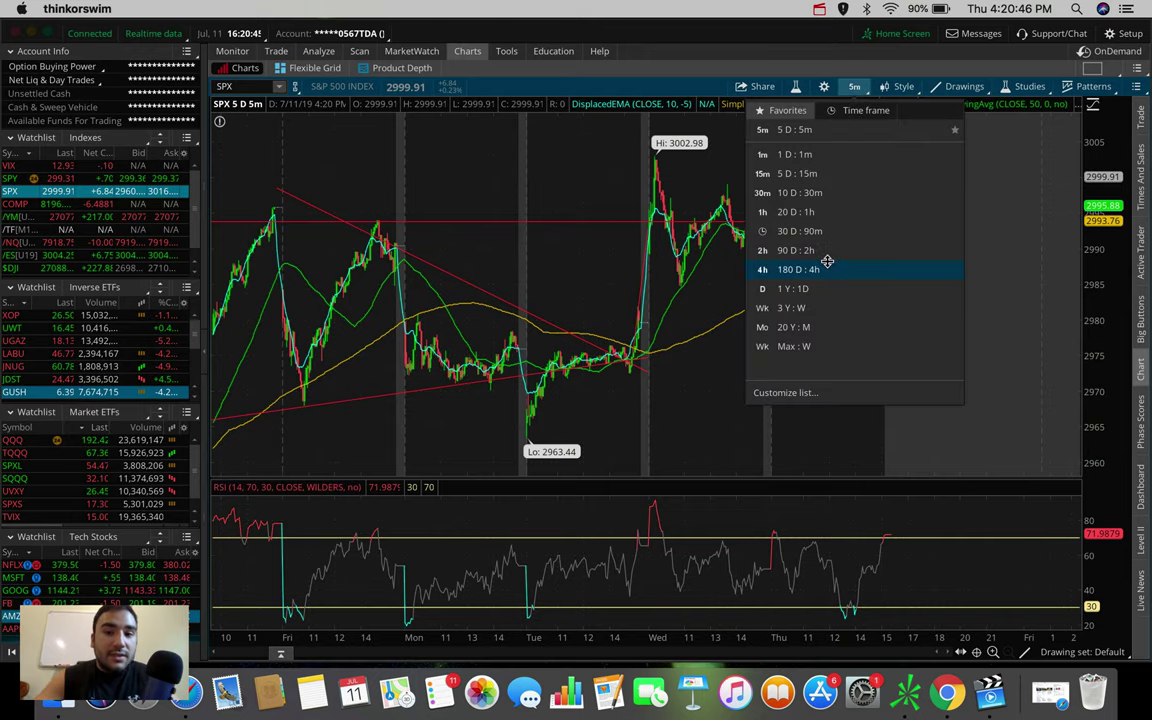
{"action": "left_click", "coordinate": [826, 212]}
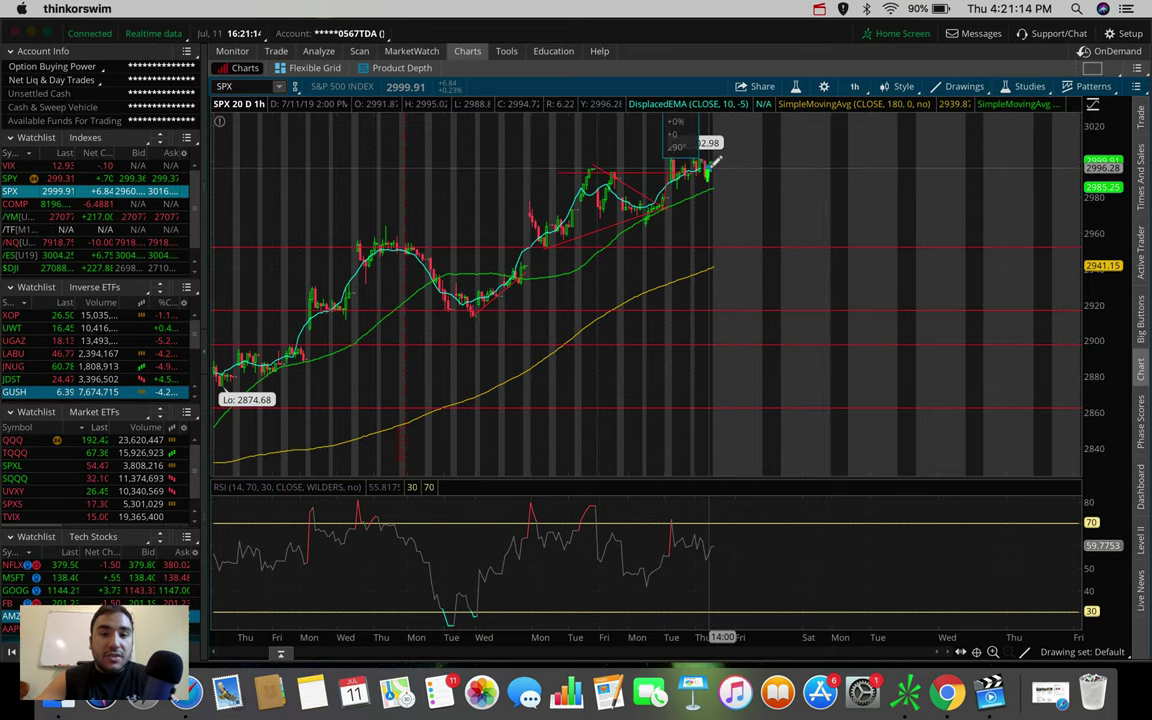
Try a trend line rising from the latest SPX candles, and set the chart to the 180 D : 4h time frame.
{"action": "left_click", "coordinate": [713, 162]}
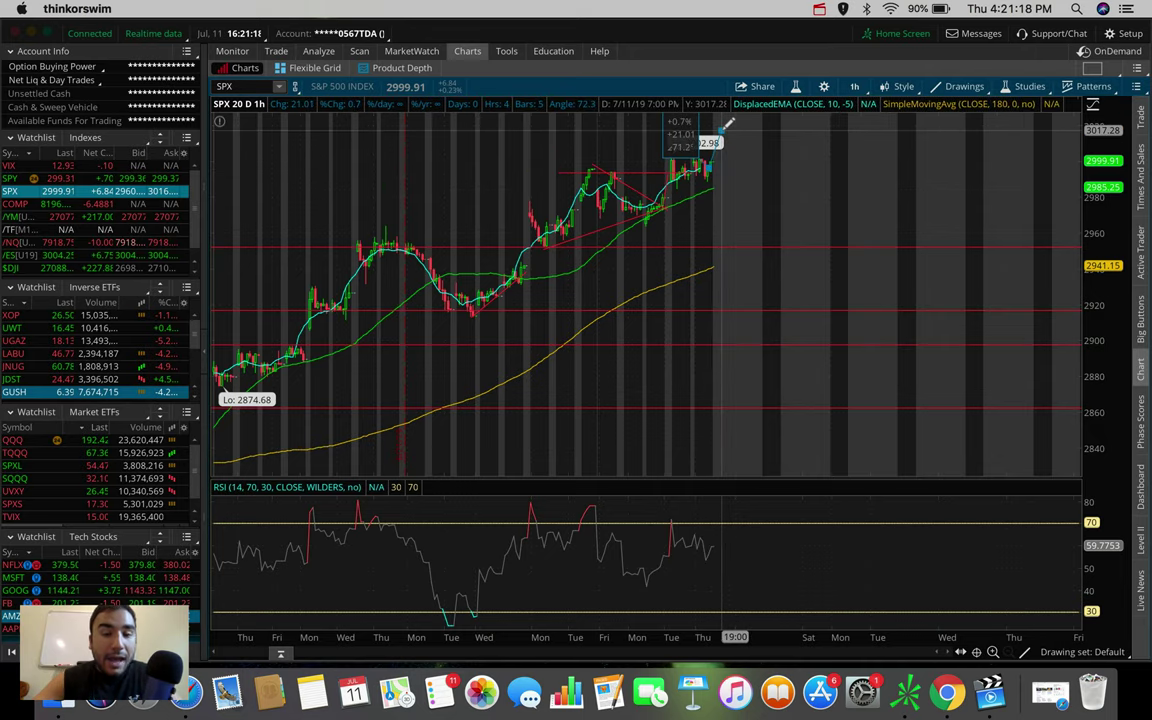
{"action": "key", "text": "Escape"}
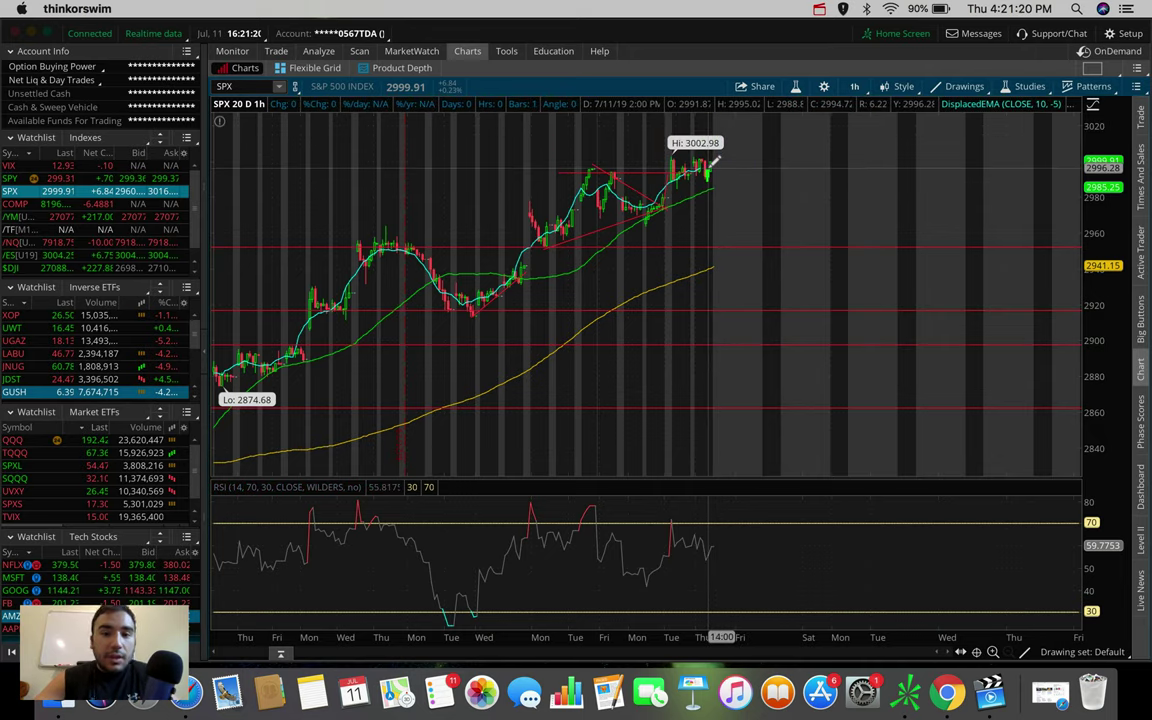
{"action": "left_click", "coordinate": [854, 86]}
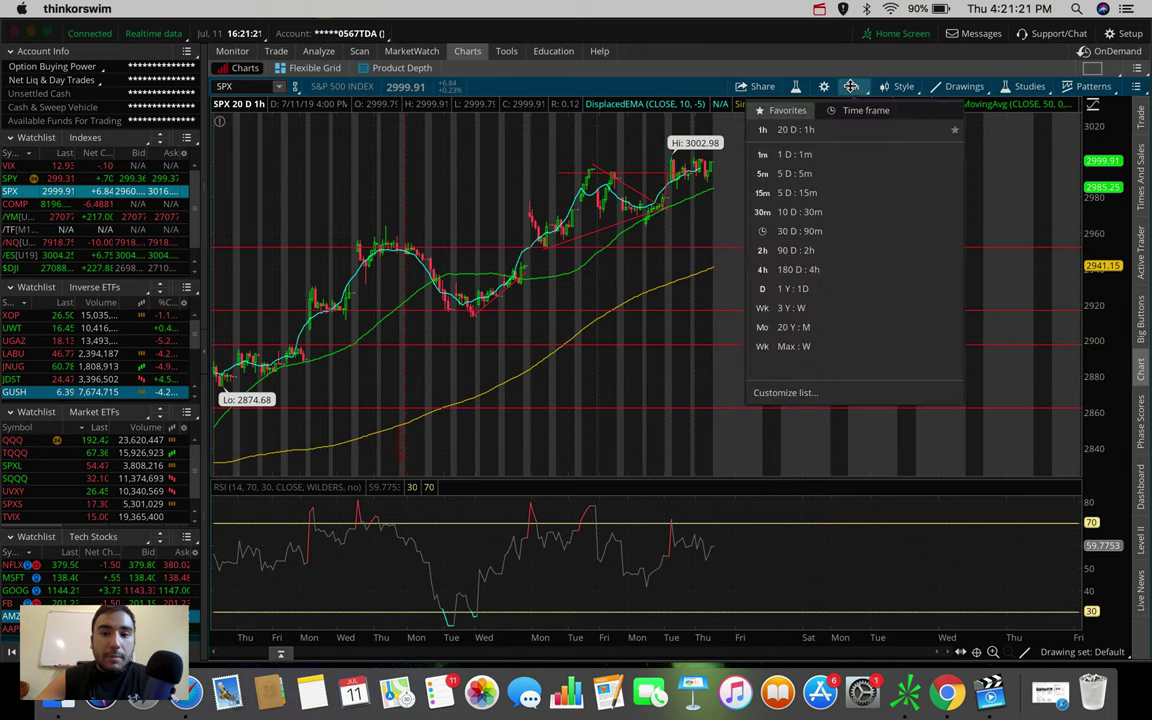
{"action": "left_click", "coordinate": [800, 269]}
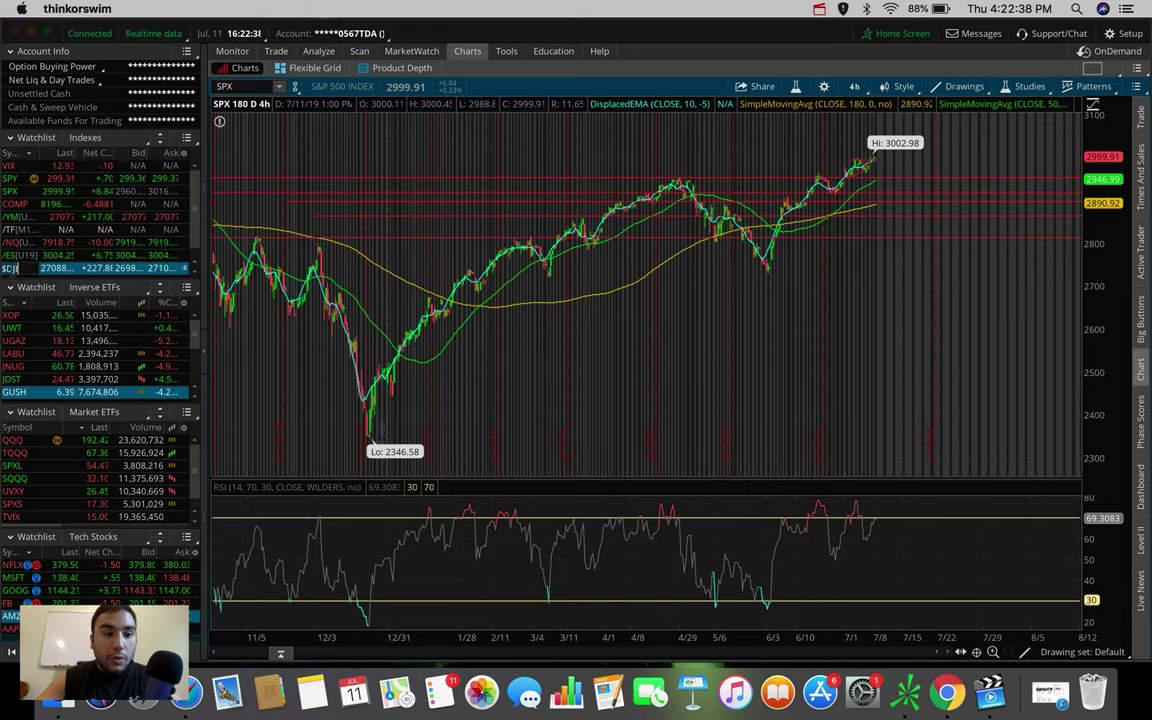
Chart $DJI from the Indexes watchlist and examine its recent breakout level on the 20 D : 1h time frame.
{"action": "left_click", "coordinate": [20, 268]}
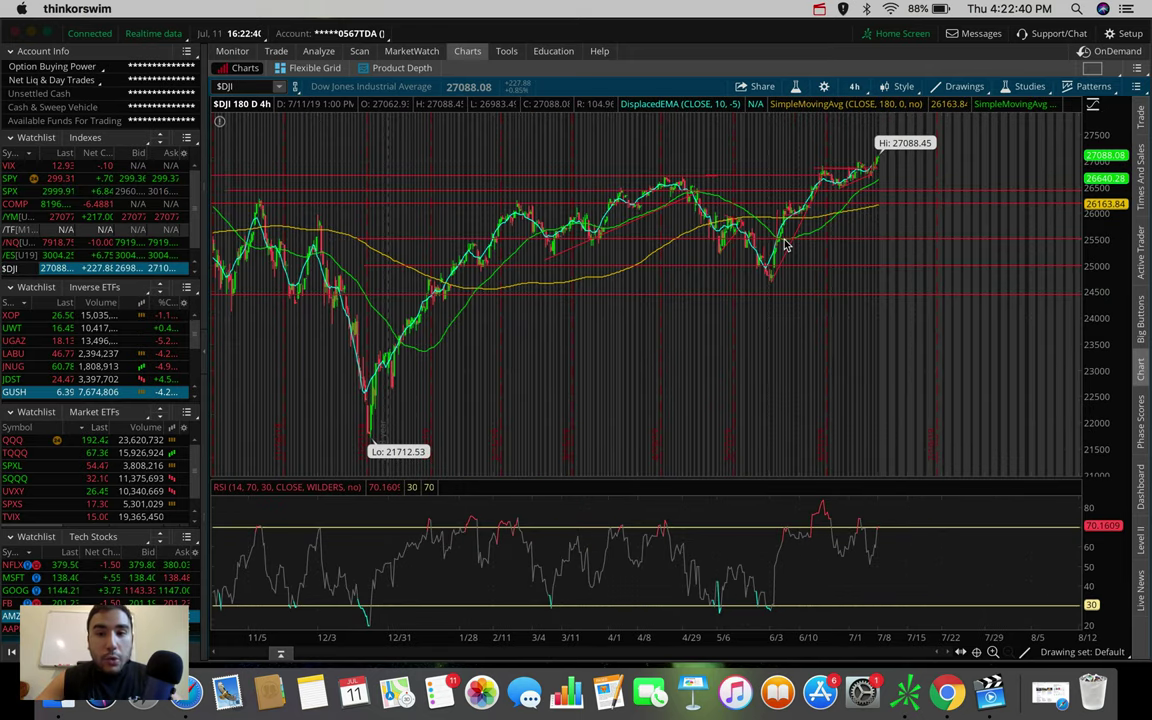
{"action": "mouse_move", "coordinate": [869, 172]}
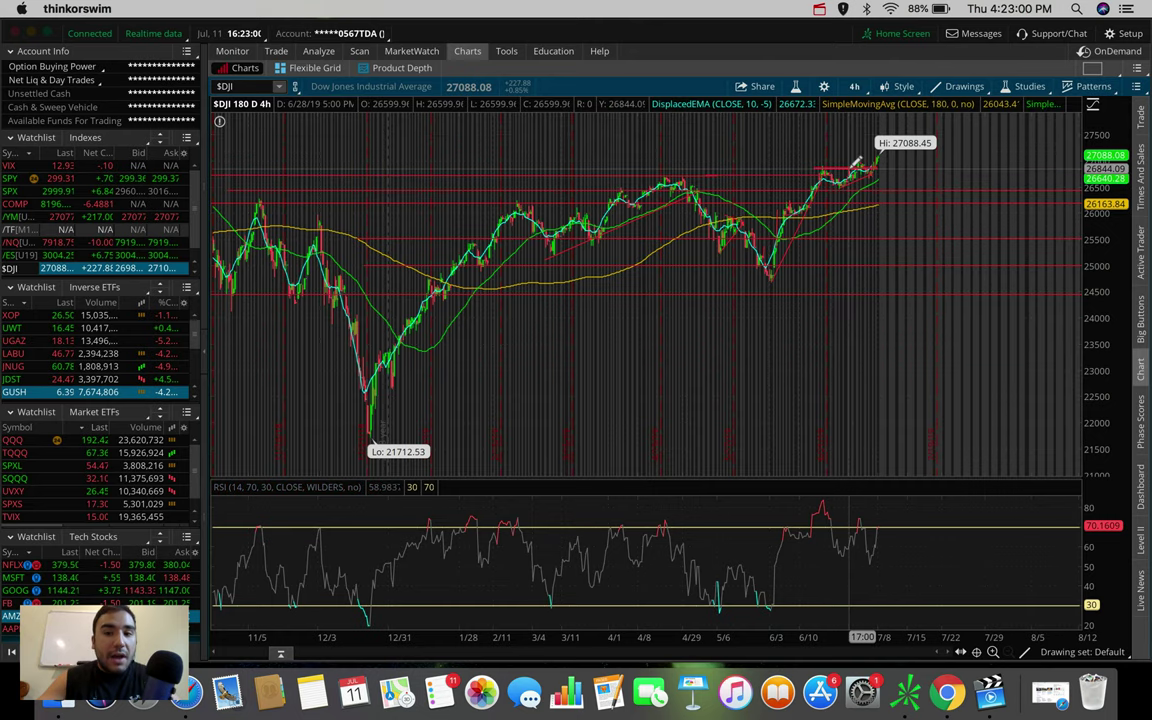
{"action": "left_click", "coordinate": [854, 86]}
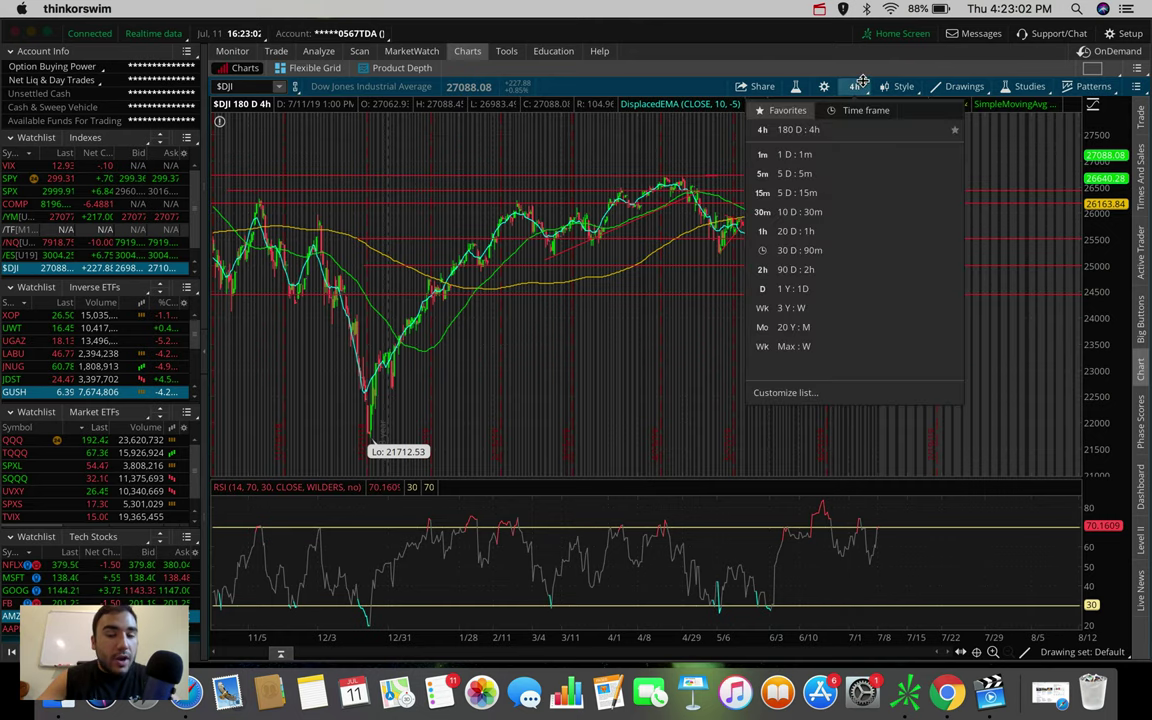
{"action": "left_click", "coordinate": [797, 231]}
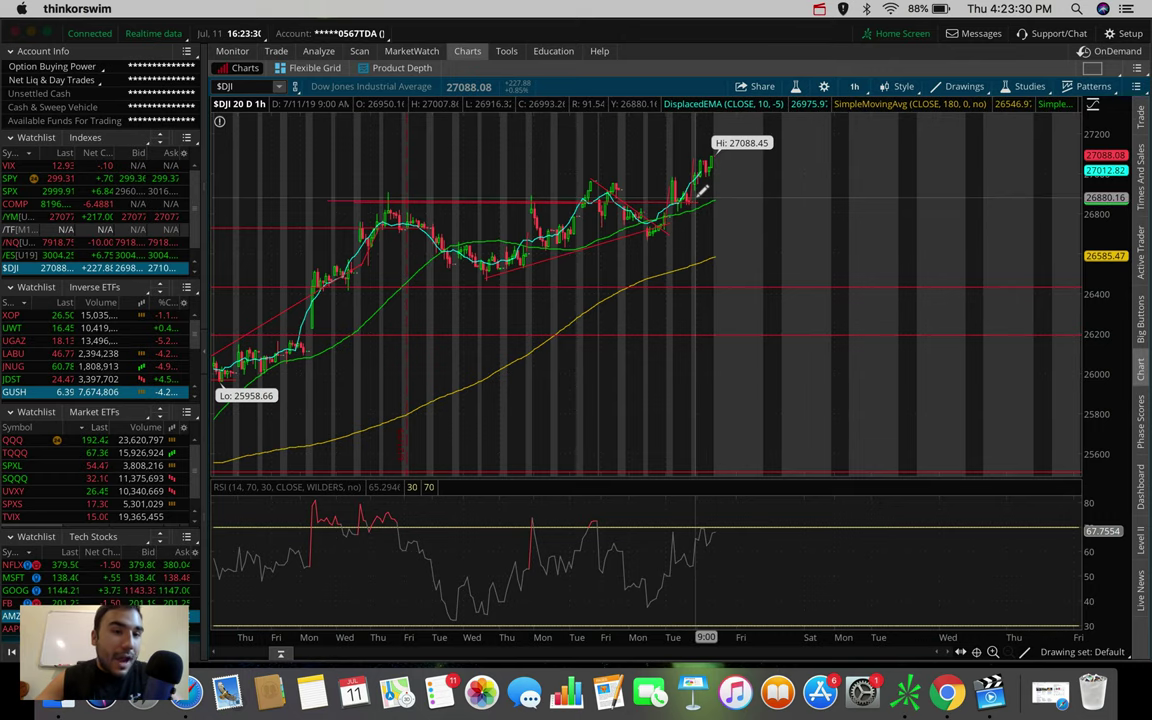
Review $DJI on the 180 D : 4h time frame and return the chart to 20 D : 1h.
{"action": "left_click", "coordinate": [854, 86]}
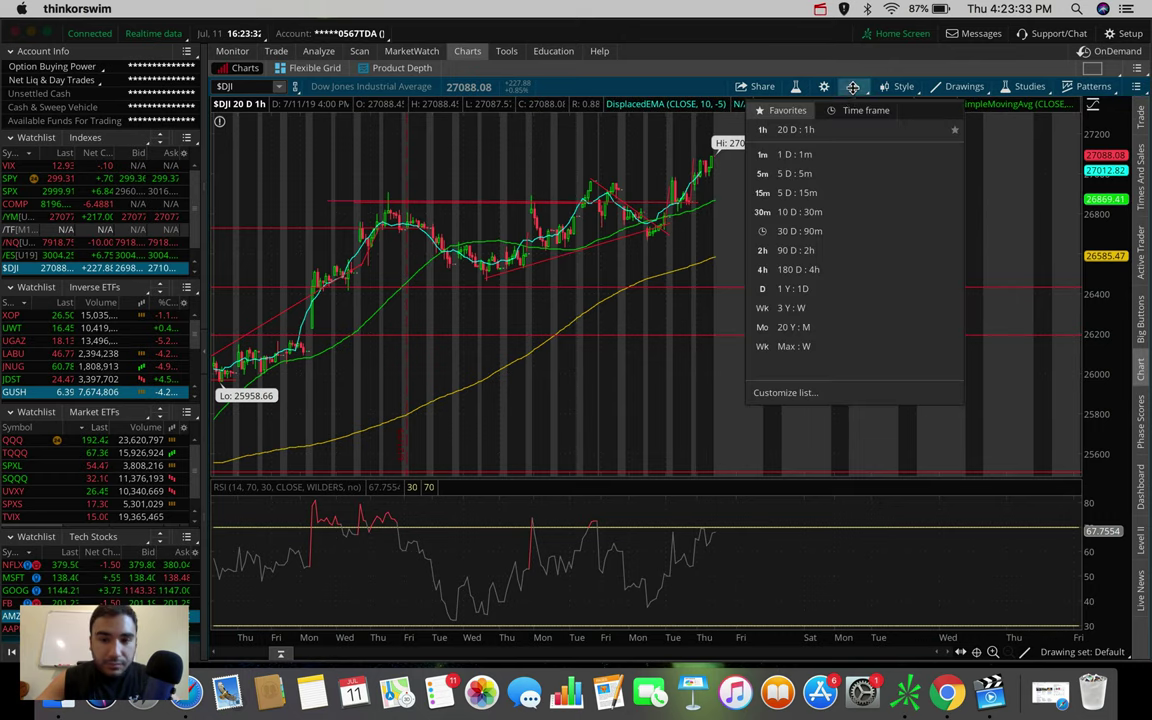
{"action": "left_click", "coordinate": [812, 270]}
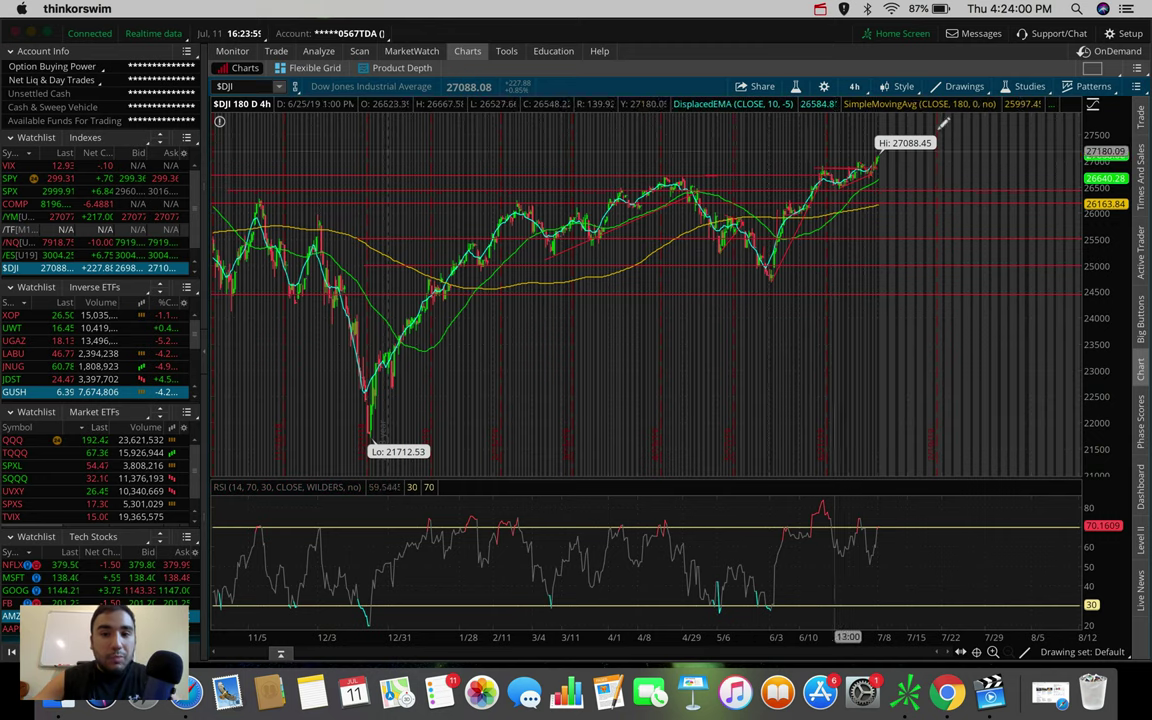
{"action": "left_click", "coordinate": [854, 86]}
{"action": "left_click", "coordinate": [815, 231]}
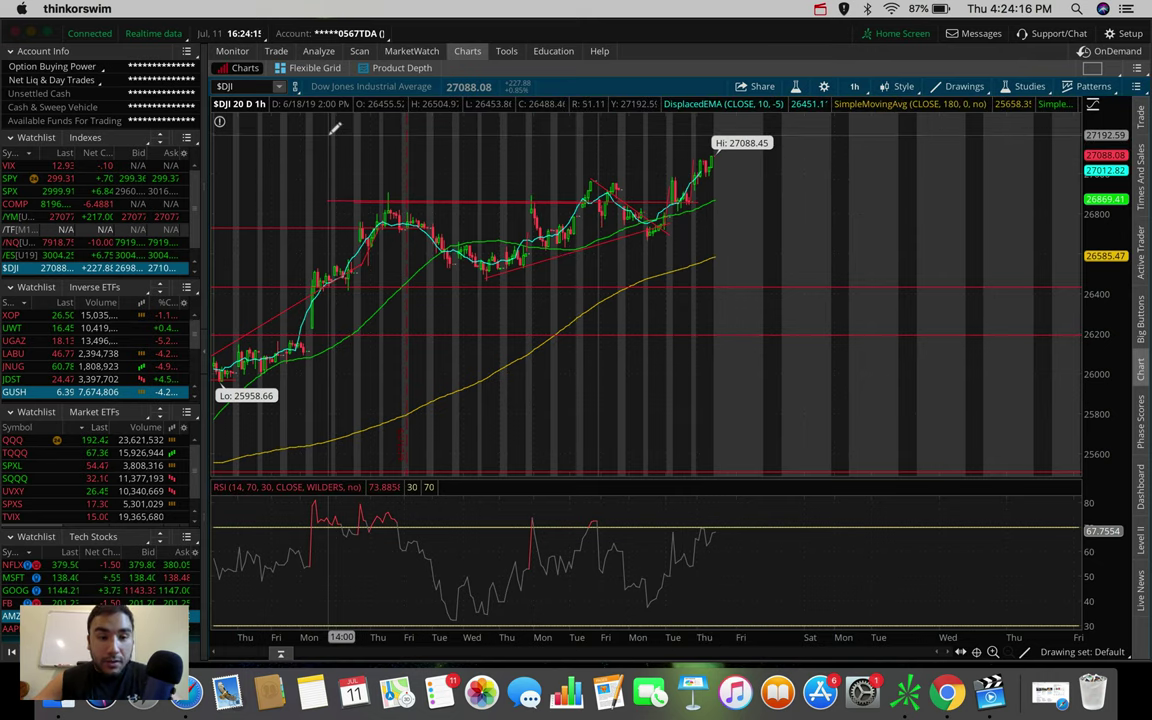
Chart /NQ from the Indexes watchlist and examine it on the 90 D : 2h and 180 D : 4h time frames.
{"action": "key", "text": "Up"}
{"action": "key", "text": "Up"}
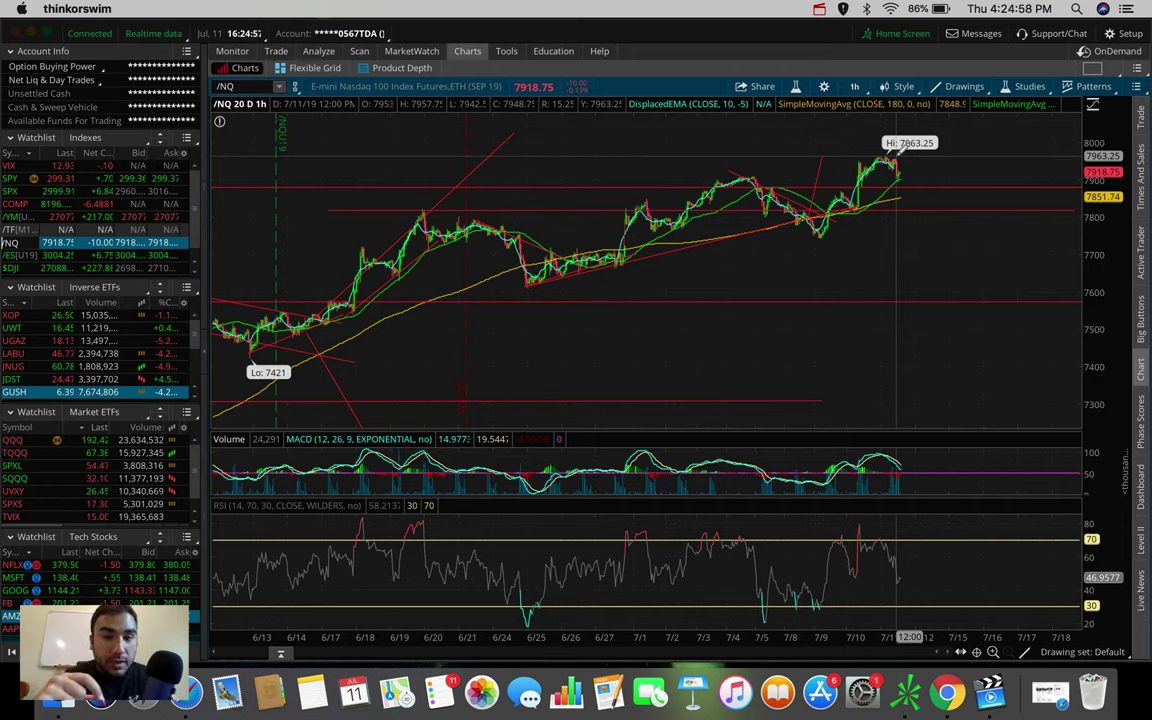
{"action": "left_click", "coordinate": [854, 87]}
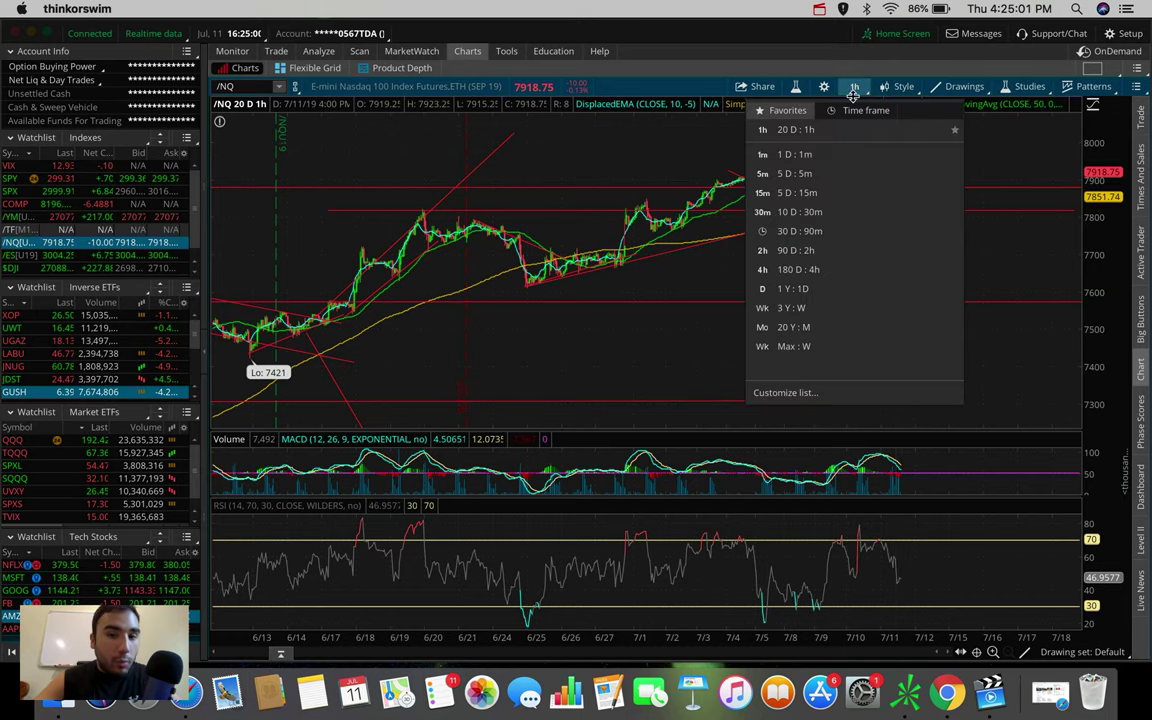
{"action": "left_click", "coordinate": [809, 252]}
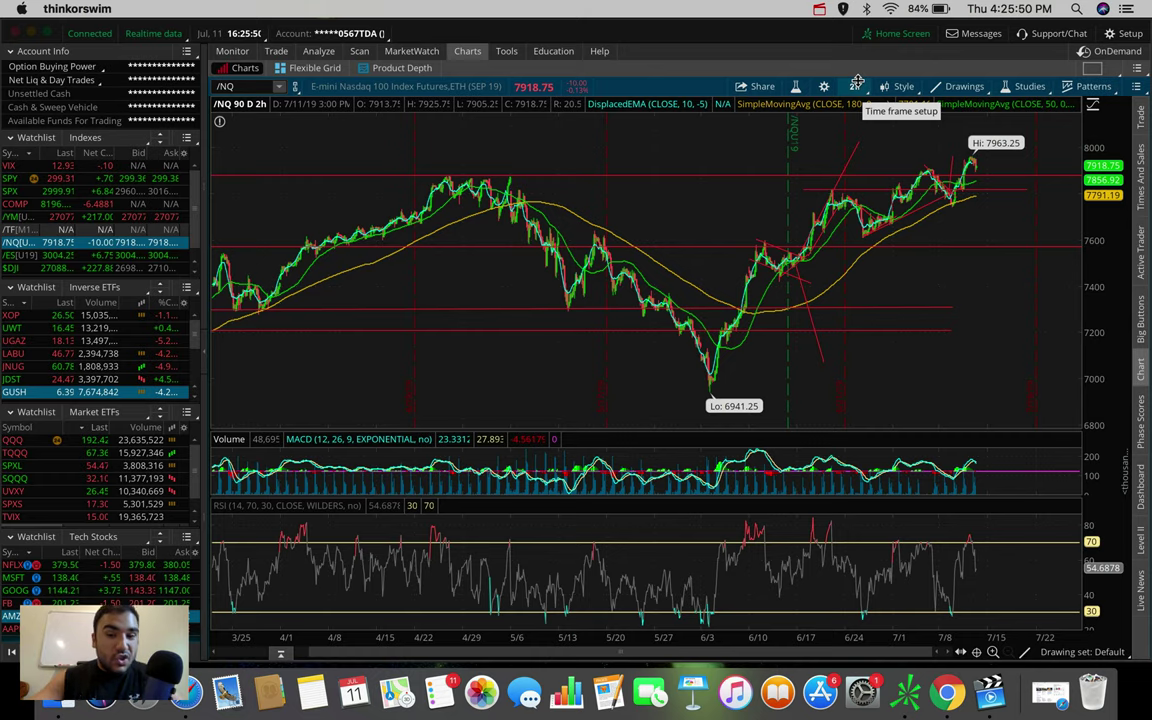
{"action": "left_click", "coordinate": [855, 85]}
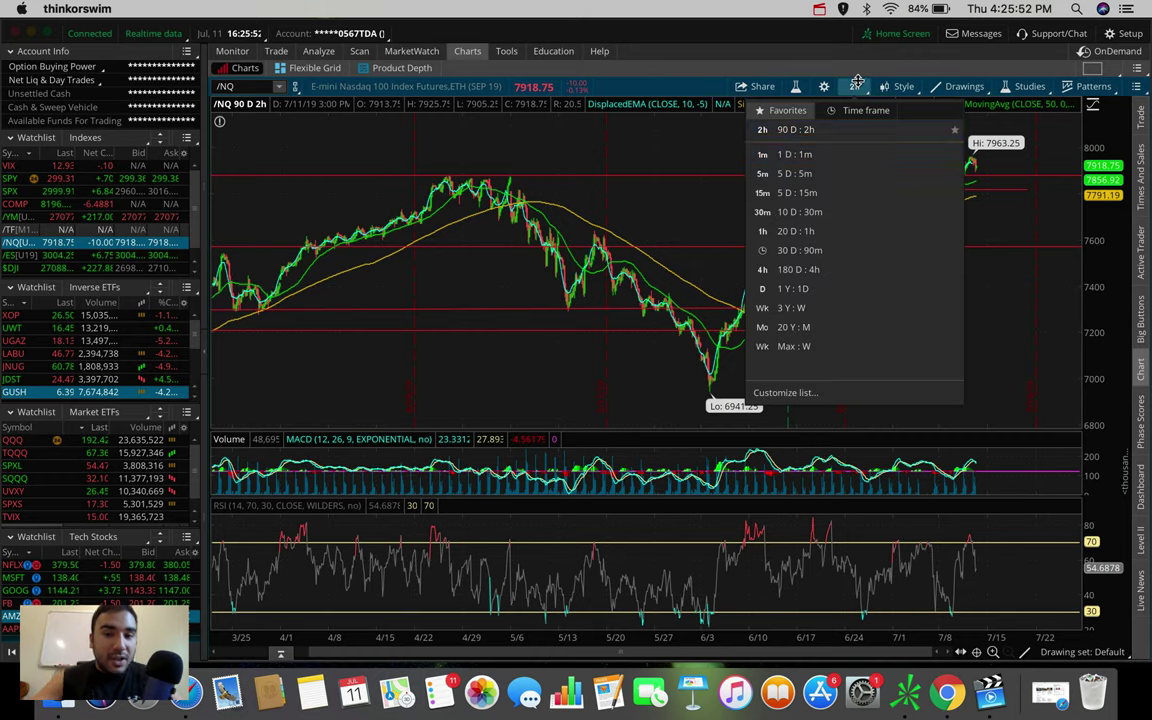
{"action": "left_click", "coordinate": [818, 270]}
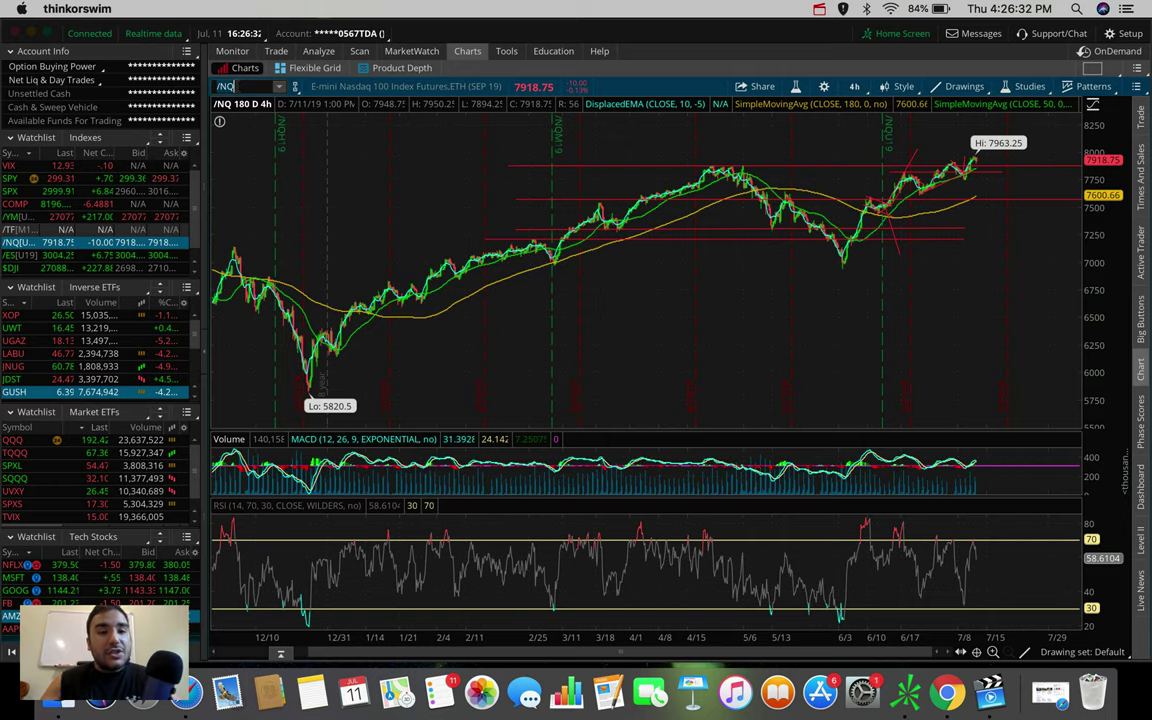
Chart 3M (MMM) and enlarge its price action from early May to July.
{"action": "type", "text": "MMM"}
{"action": "key", "text": "Return"}
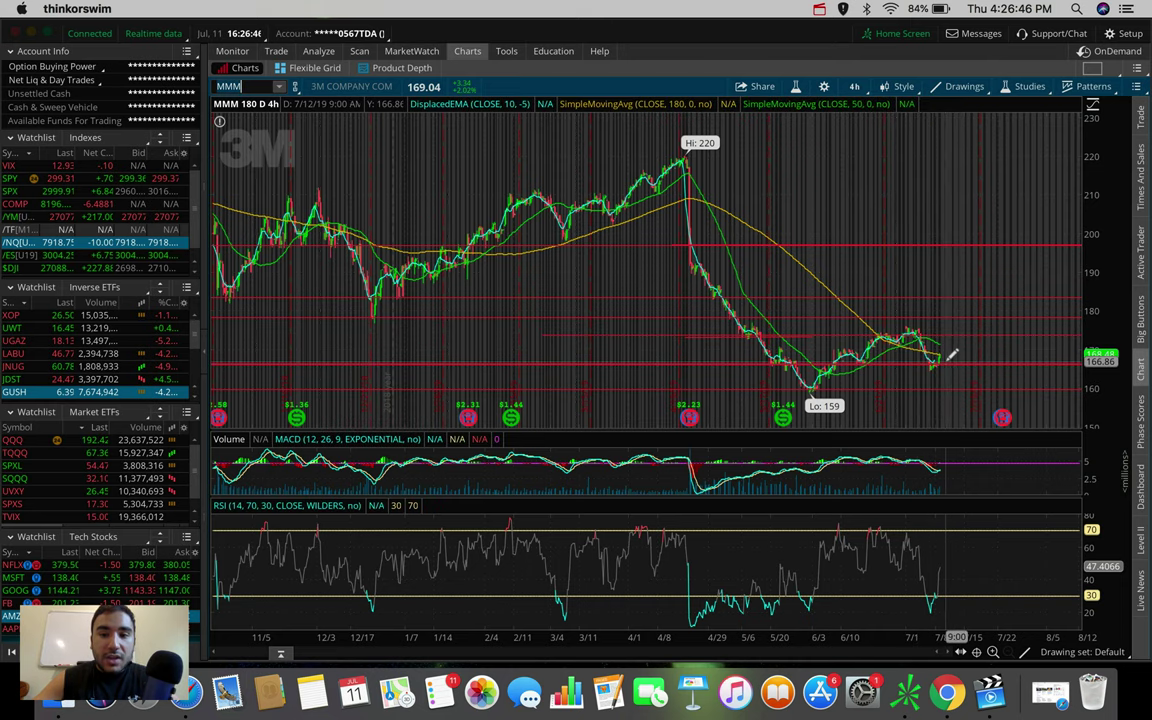
{"action": "left_click_drag", "start_coordinate": [962, 337], "coordinate": [733, 340]}
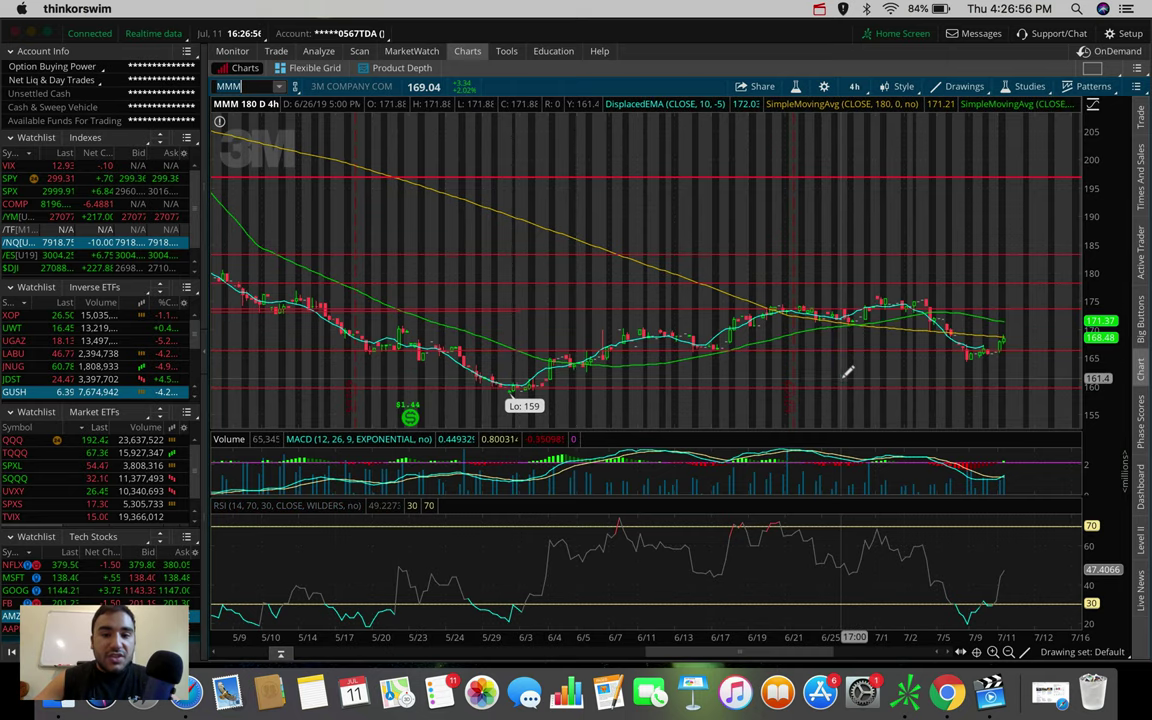
Review MMM over the full 180 D : 4h range and examine its latest hourly candles on 20 D : 1h.
{"action": "scroll", "coordinate": [848, 373], "scroll_direction": "down", "scroll_amount": 5}
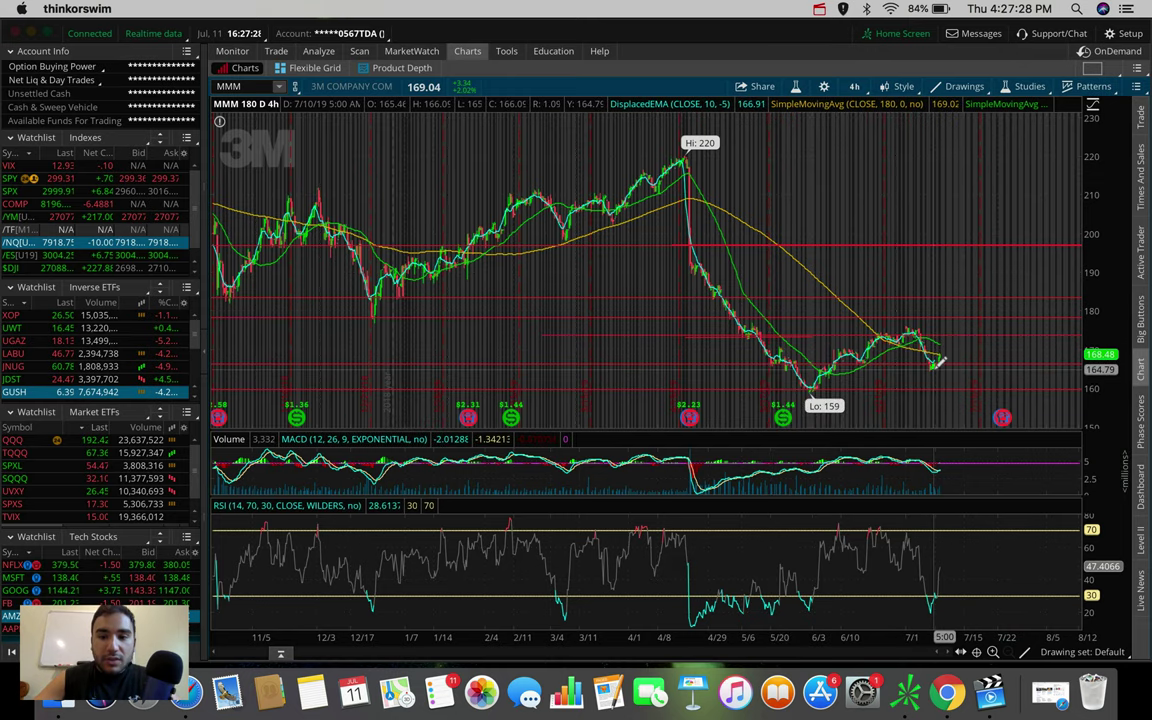
{"action": "mouse_move", "coordinate": [934, 358]}
{"action": "left_mouse_down"}
{"action": "mouse_move", "coordinate": [923, 322]}
{"action": "mouse_move", "coordinate": [940, 355]}
{"action": "mouse_move", "coordinate": [925, 336]}
{"action": "left_mouse_up"}
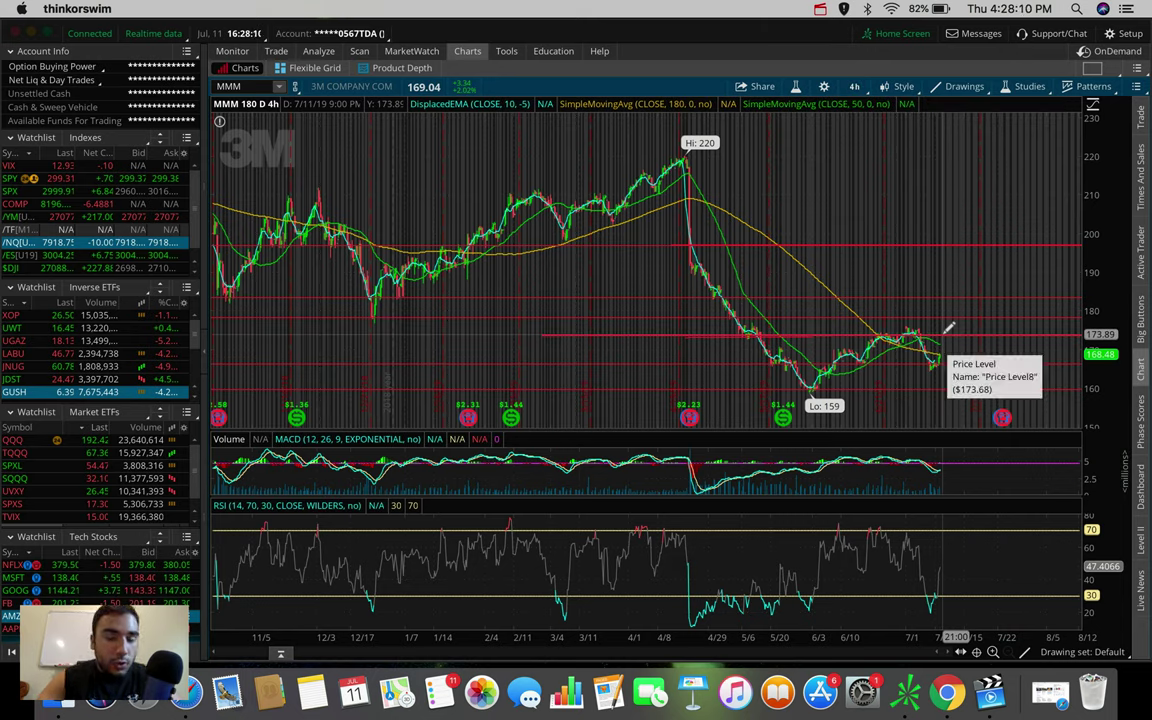
{"action": "left_click", "coordinate": [854, 86]}
{"action": "left_click", "coordinate": [800, 231]}
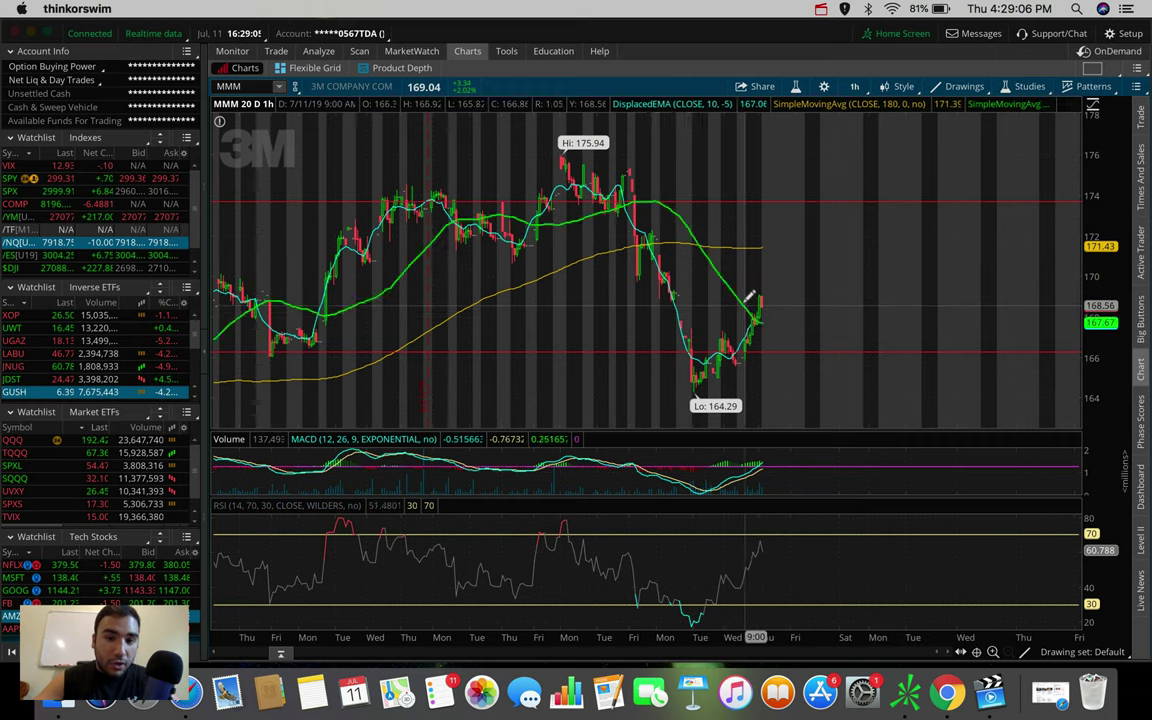
{"action": "left_click_drag", "start_coordinate": [777, 314], "coordinate": [805, 298]}
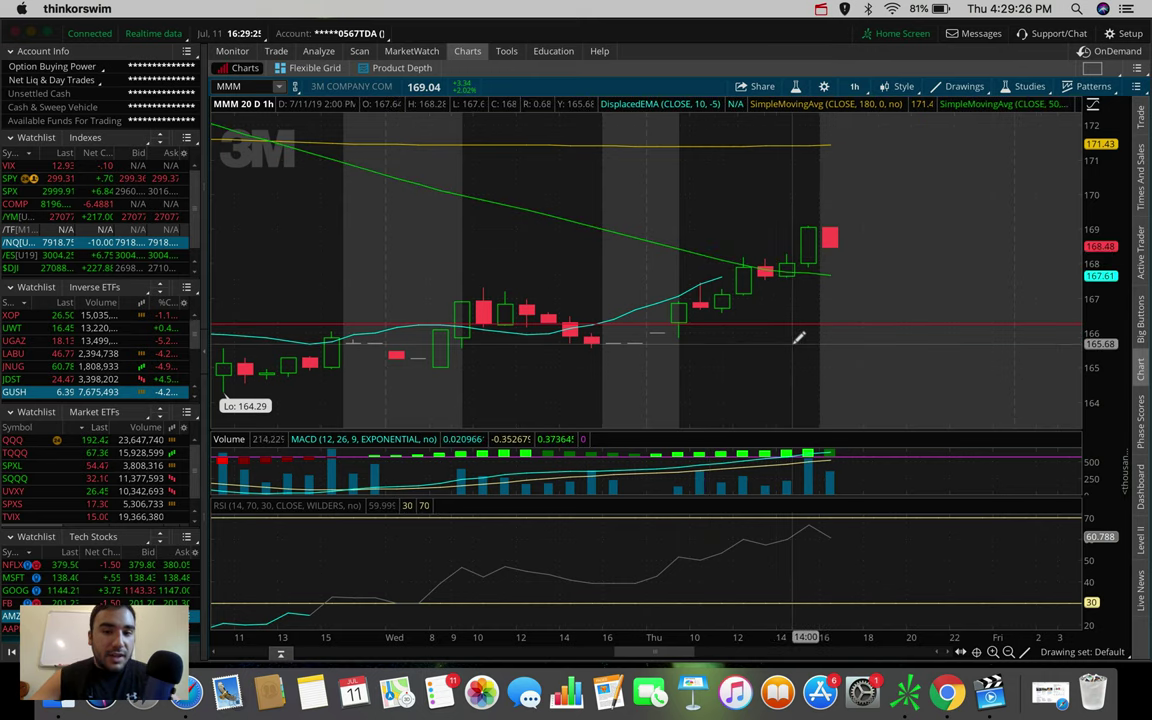
{"action": "scroll", "coordinate": [797, 336], "scroll_direction": "down", "scroll_amount": 5}
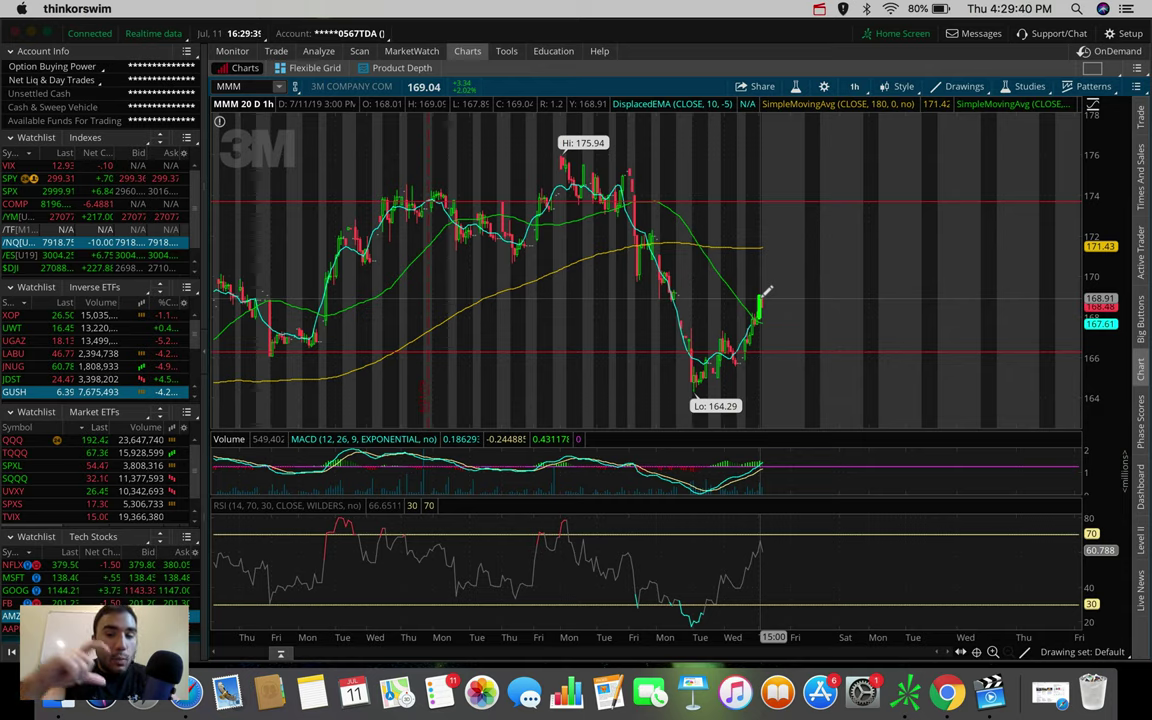
Check MMM on 1 D : 1m and return to 20 D : 1h to enlarge the July 8–11 candles.
{"action": "left_click", "coordinate": [862, 86]}
{"action": "left_click", "coordinate": [828, 141]}
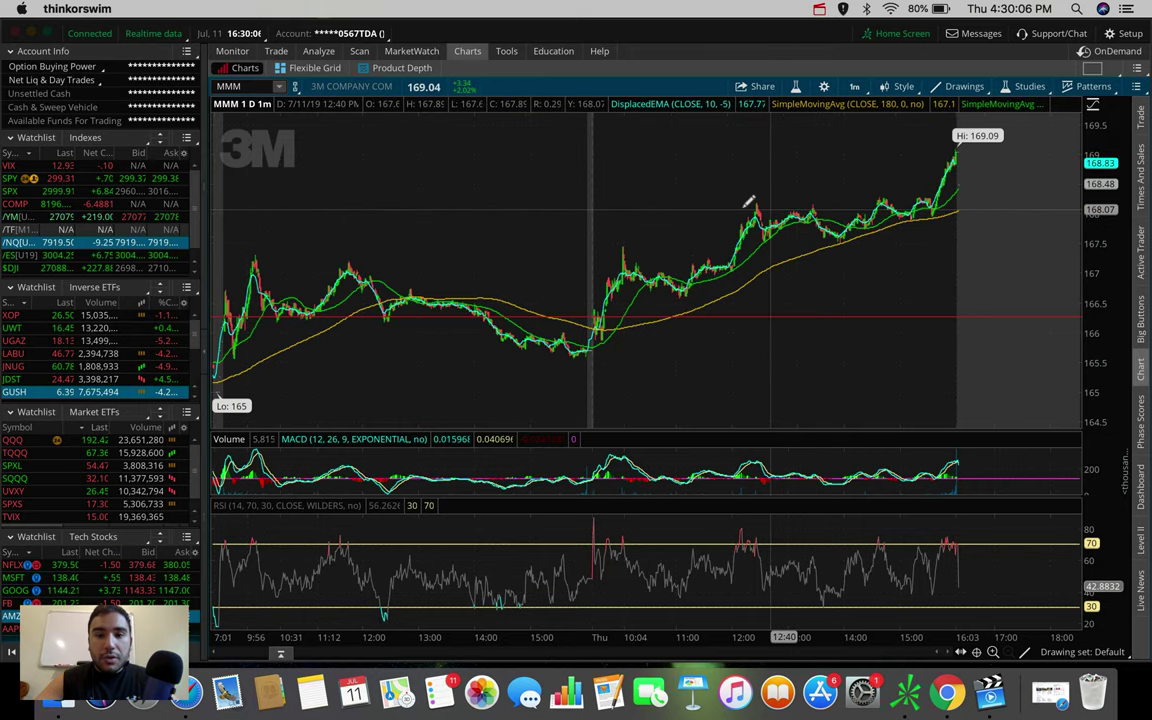
{"action": "left_click", "coordinate": [855, 86]}
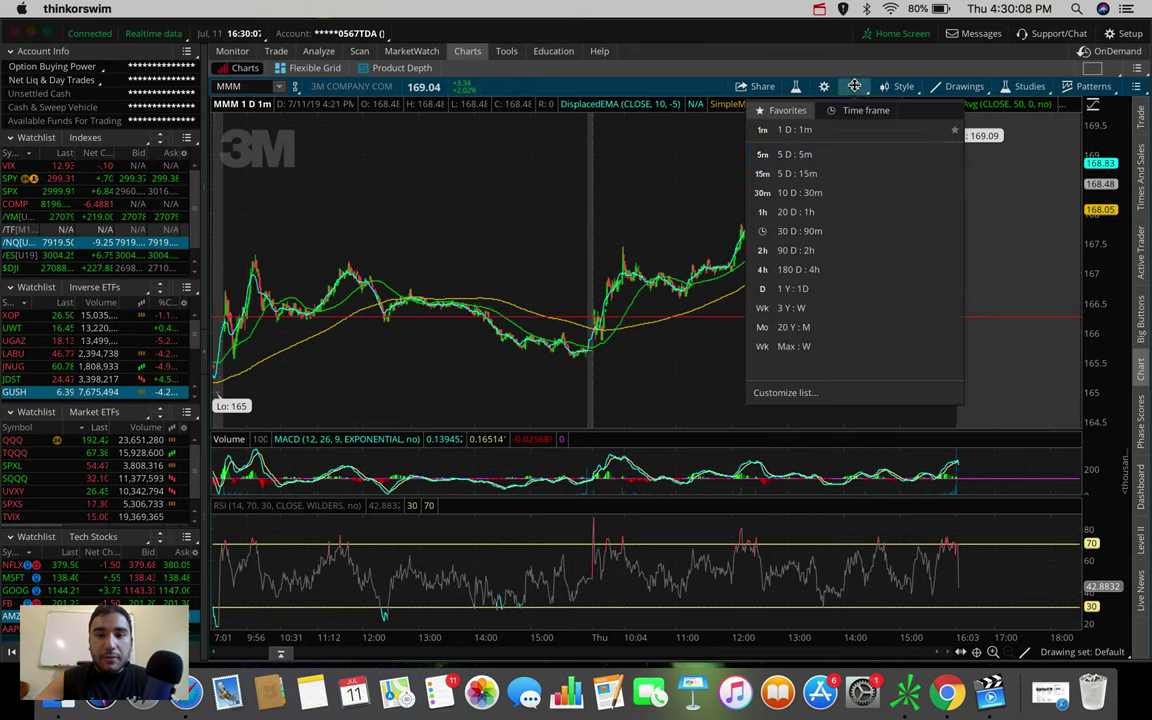
{"action": "left_click", "coordinate": [797, 211]}
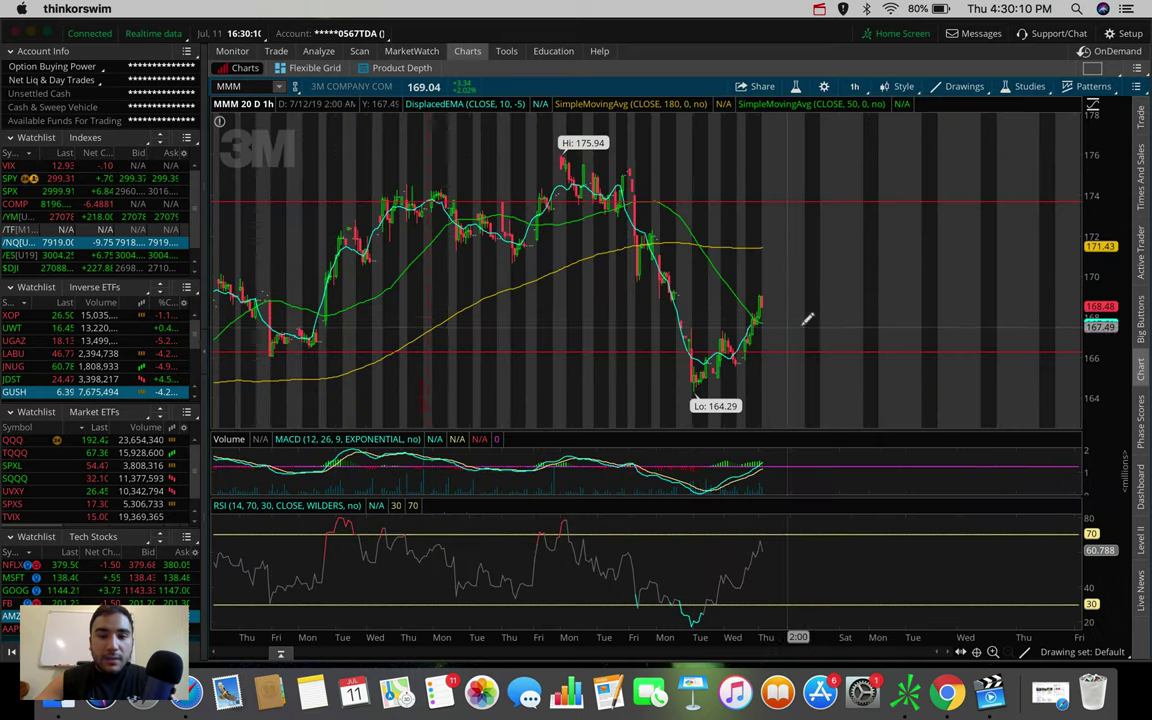
{"action": "left_click_drag", "start_coordinate": [828, 311], "coordinate": [673, 314]}
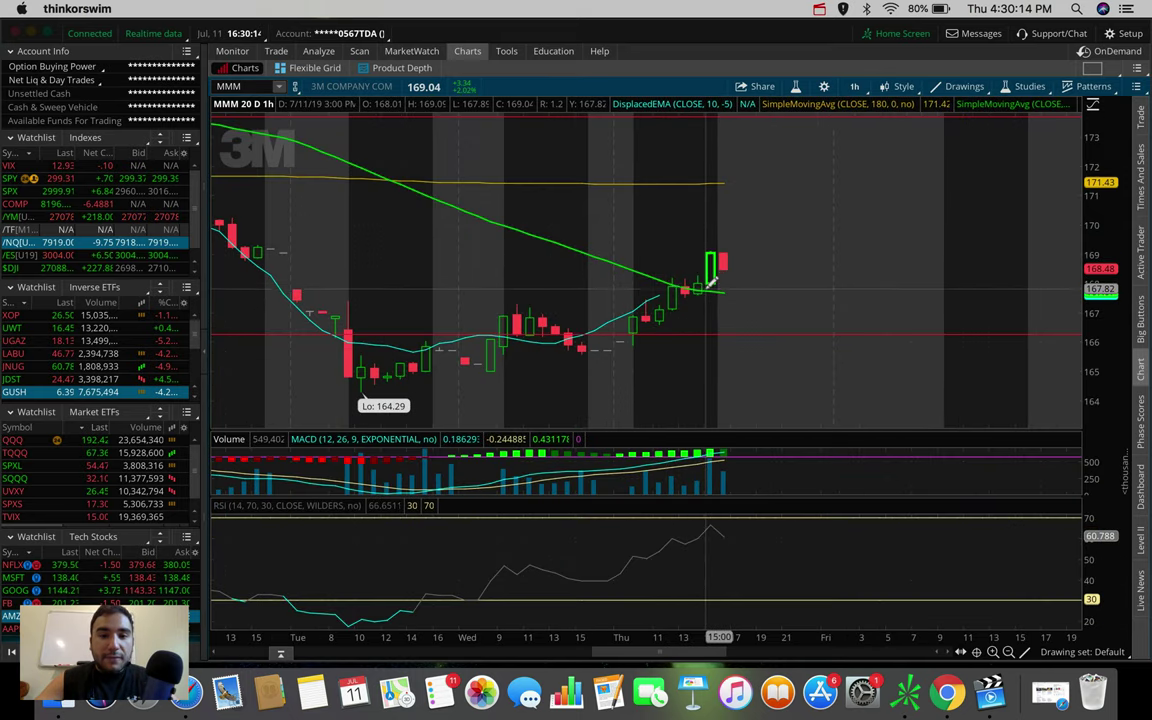
Set MMM to the 1 D : 1m time frame and examine the pullback around 14:00 on July 11.
{"action": "left_click", "coordinate": [854, 86]}
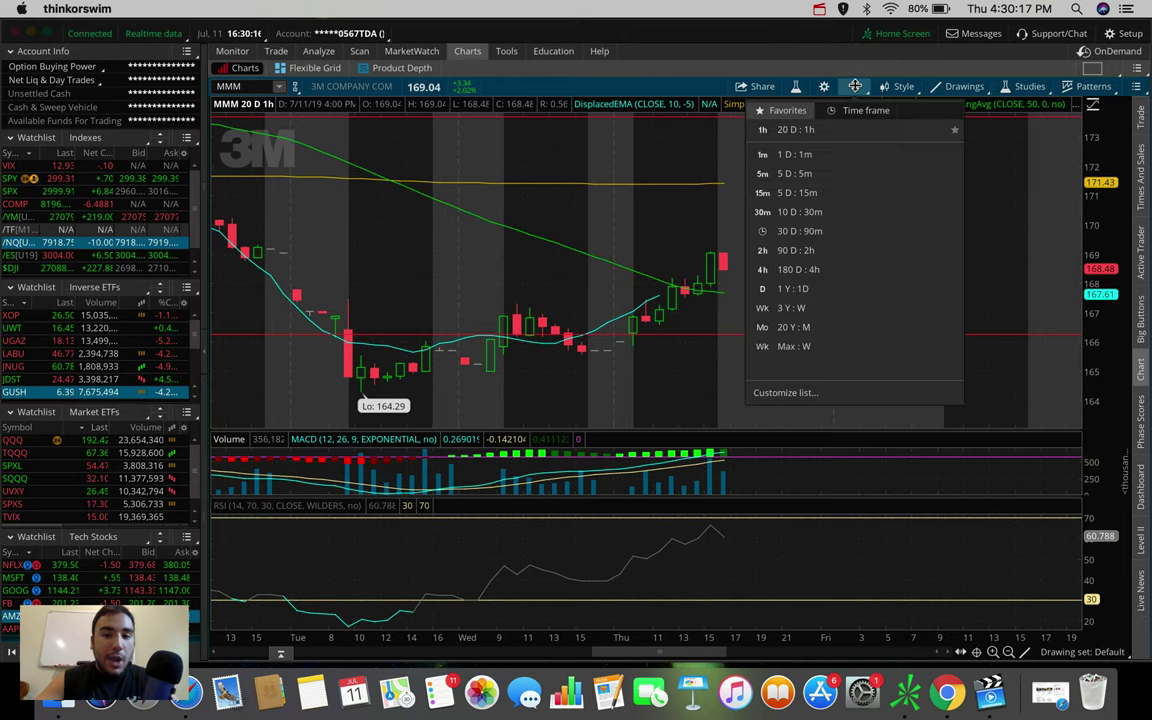
{"action": "left_click", "coordinate": [828, 156]}
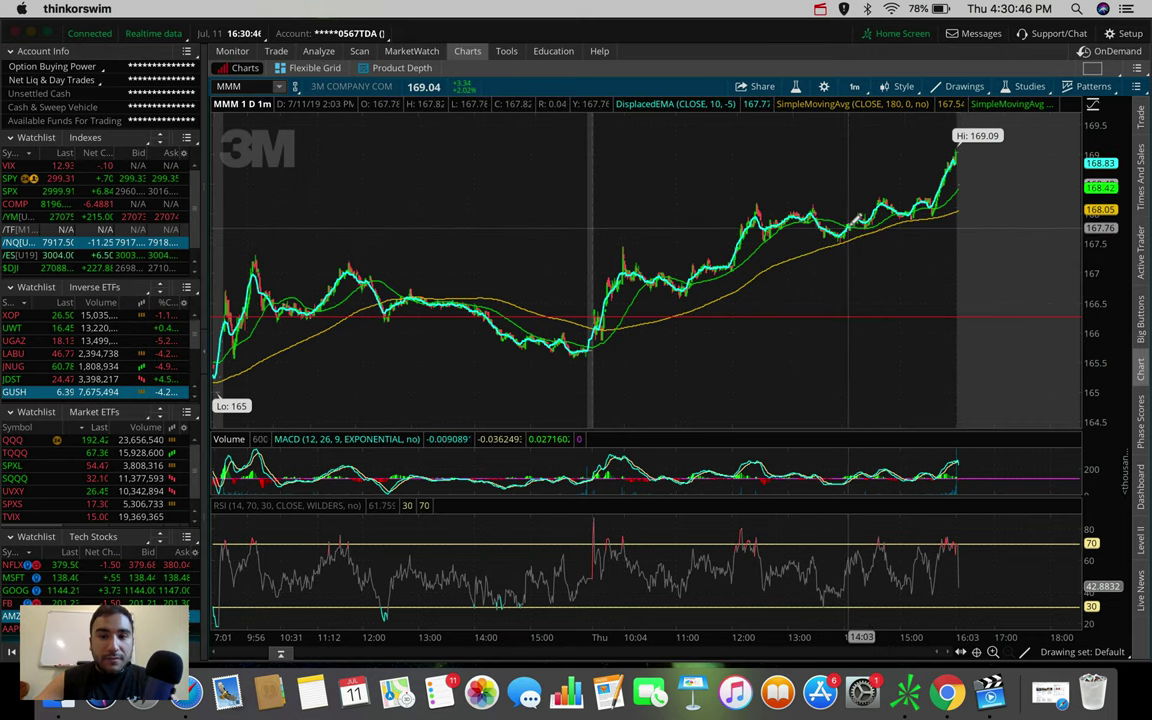
{"action": "left_click_drag", "start_coordinate": [855, 215], "coordinate": [858, 212]}
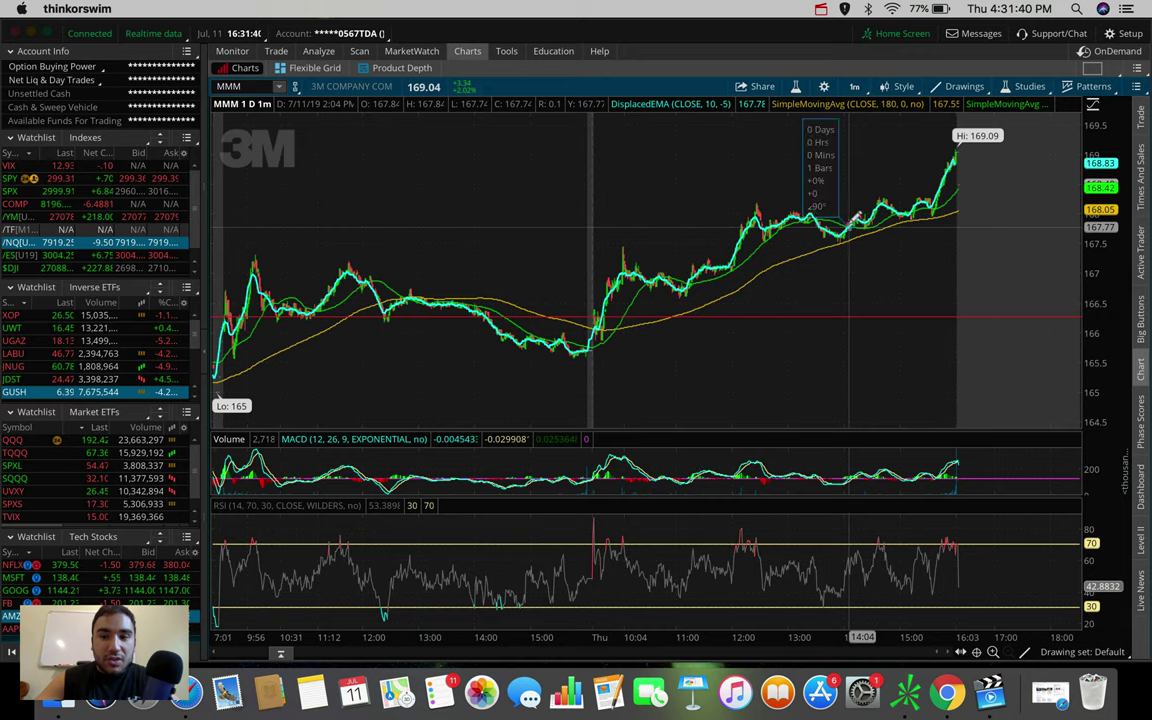
{"action": "left_click_drag", "start_coordinate": [848, 228], "coordinate": [847, 204]}
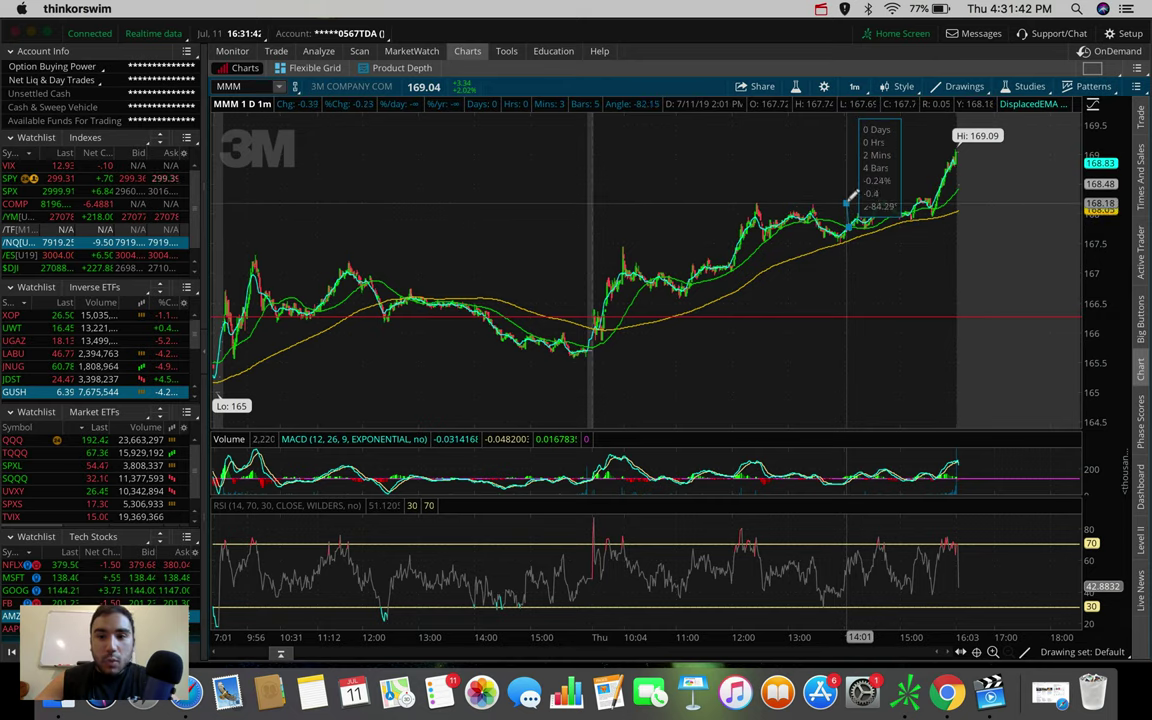
{"action": "mouse_move", "coordinate": [848, 200]}
{"action": "left_mouse_down"}
{"action": "mouse_move", "coordinate": [849, 228]}
{"action": "mouse_move", "coordinate": [856, 220]}
{"action": "left_mouse_up"}
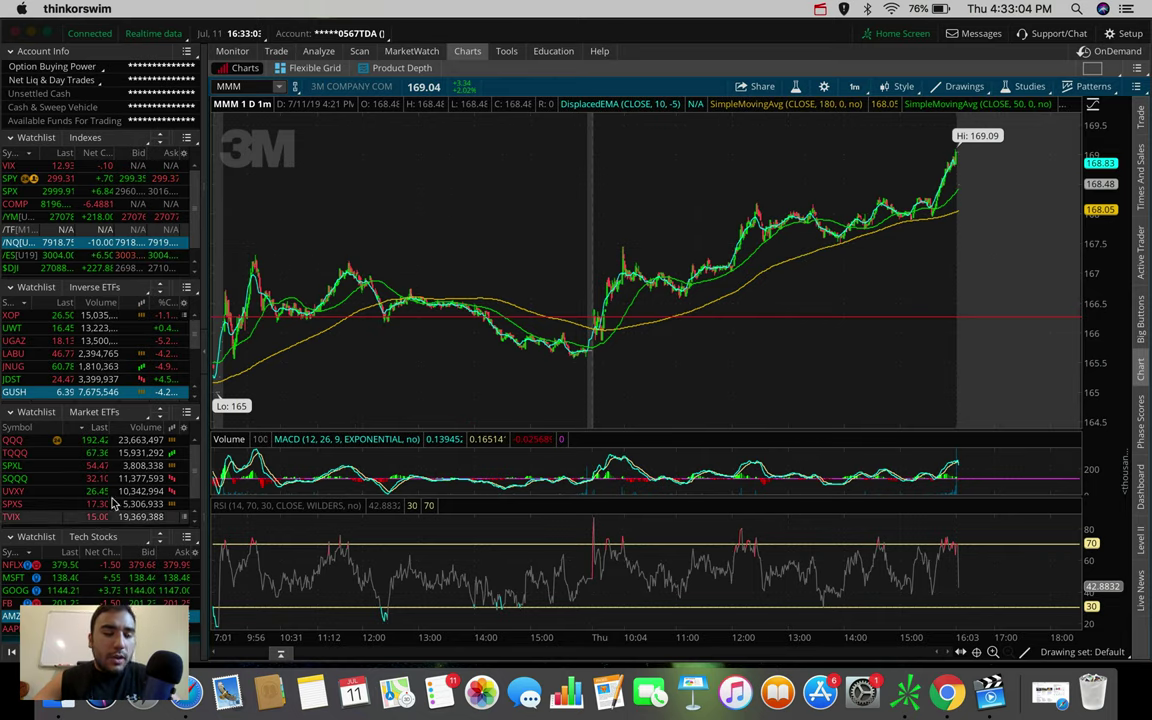
Chart UGAZ from the Inverse ETFs watchlist.
{"action": "left_click", "coordinate": [15, 440]}
{"action": "key", "text": "Delete"}
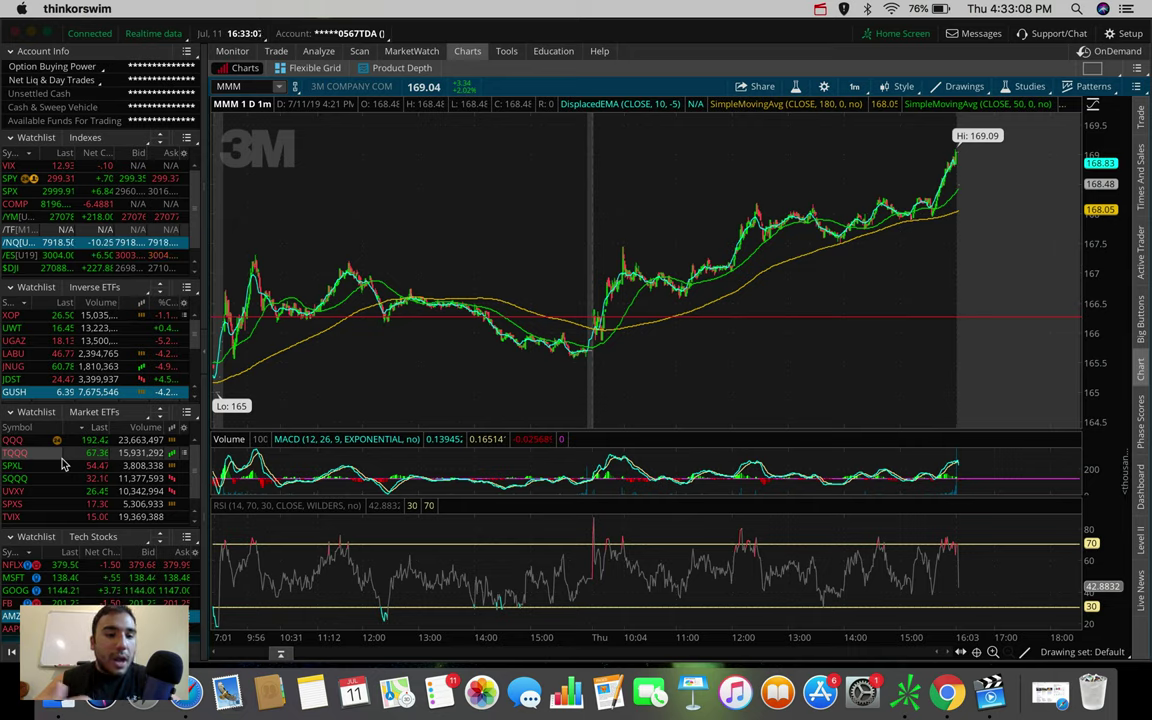
{"action": "left_click", "coordinate": [58, 367]}
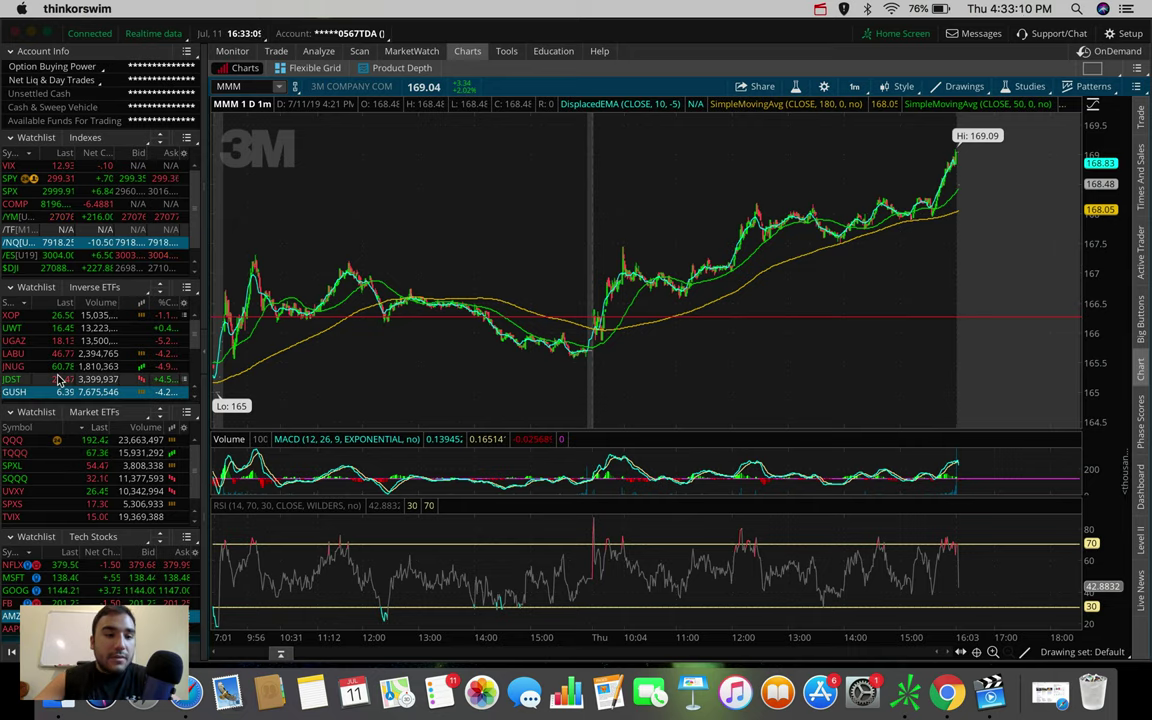
{"action": "left_click", "coordinate": [40, 341]}
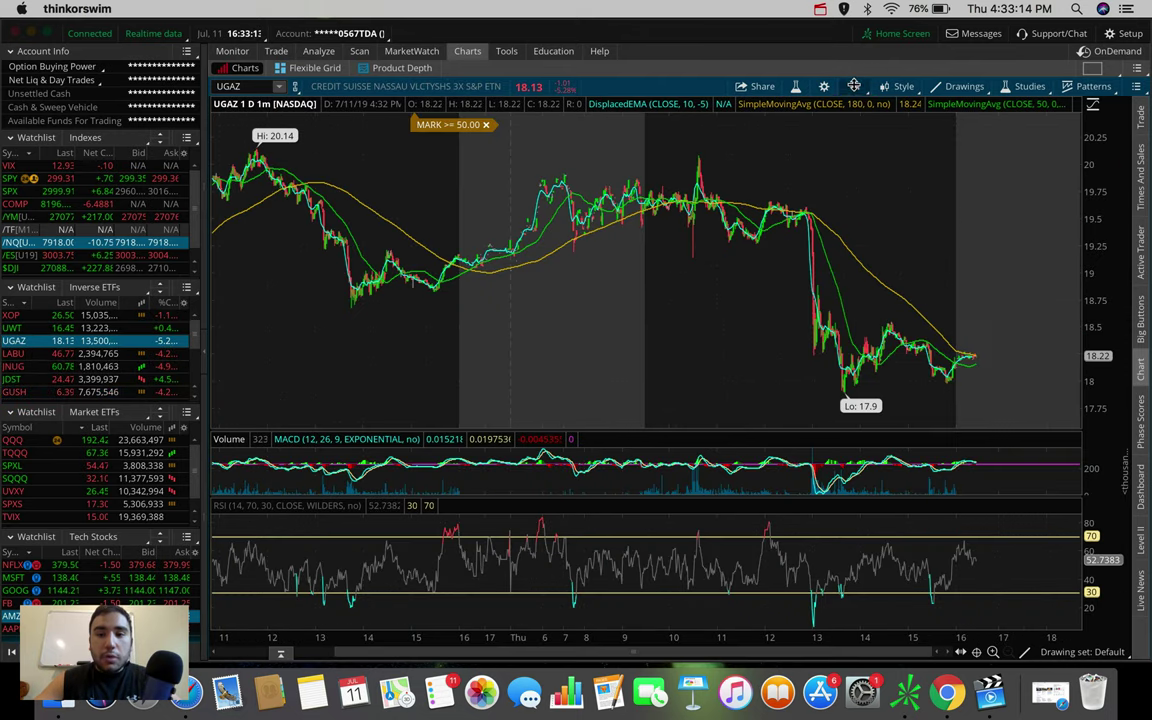
Set UGAZ to 20 D : 1h and draw a horizontal trendline at about 17.3 extending beyond the latest candle.
{"action": "left_click", "coordinate": [853, 86]}
{"action": "left_click", "coordinate": [778, 211]}
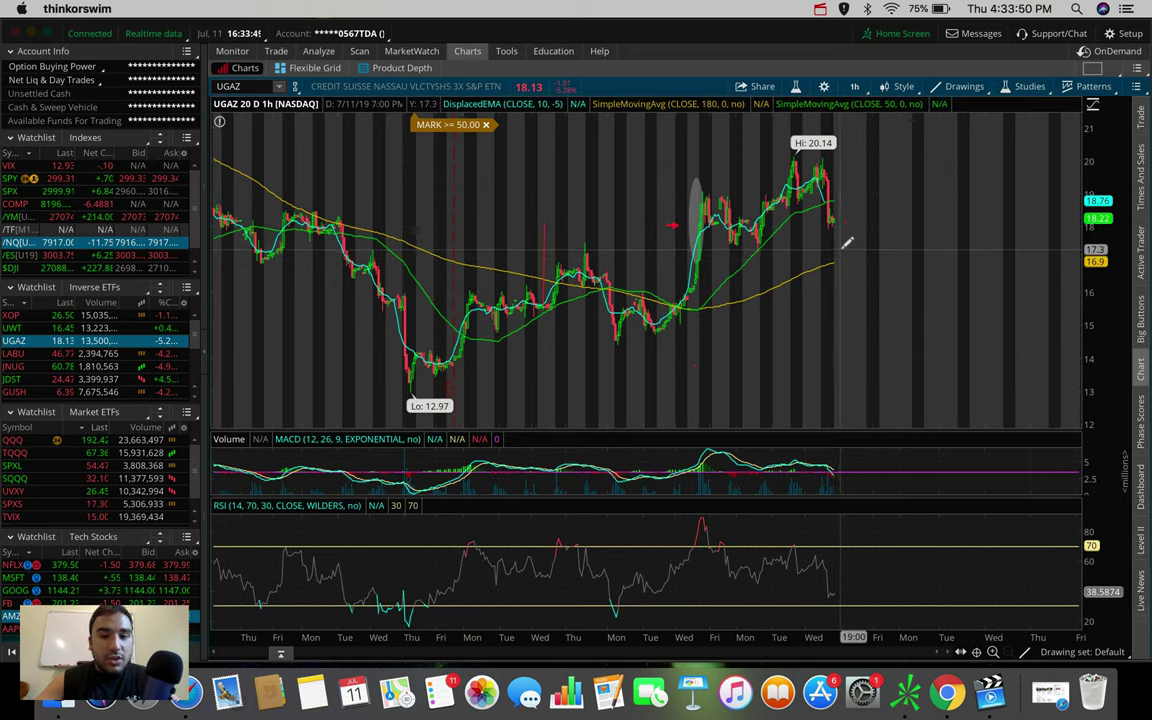
{"action": "left_click", "coordinate": [455, 250]}
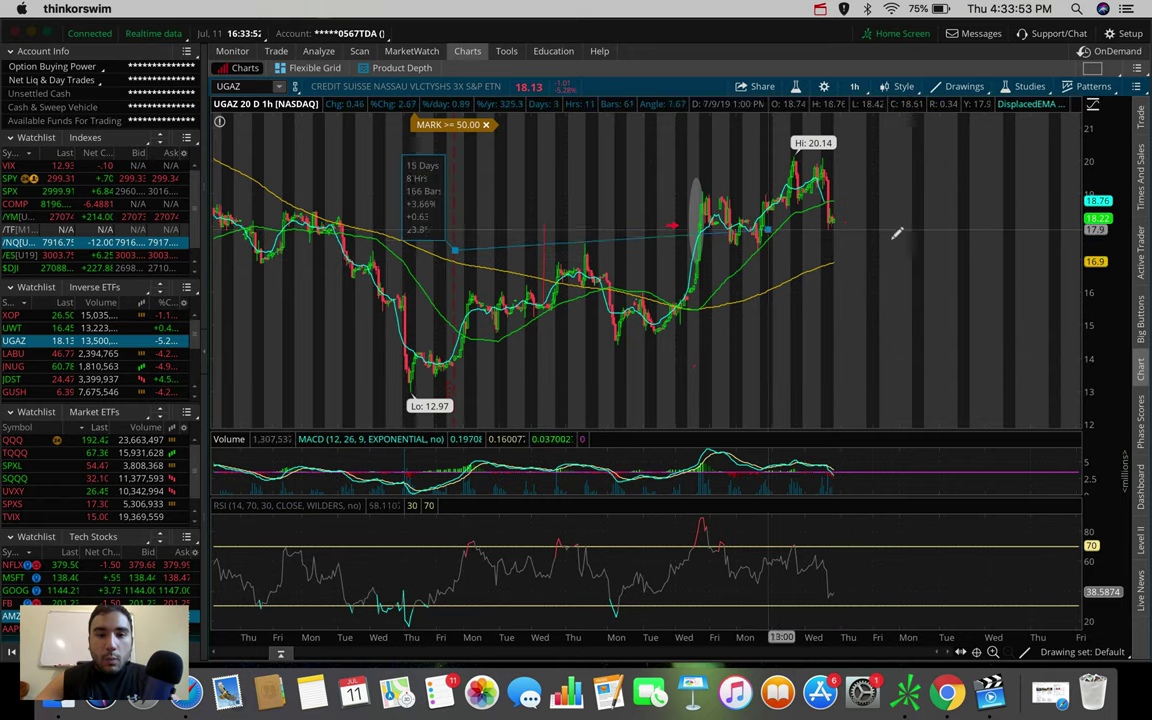
{"action": "left_click", "coordinate": [985, 248]}
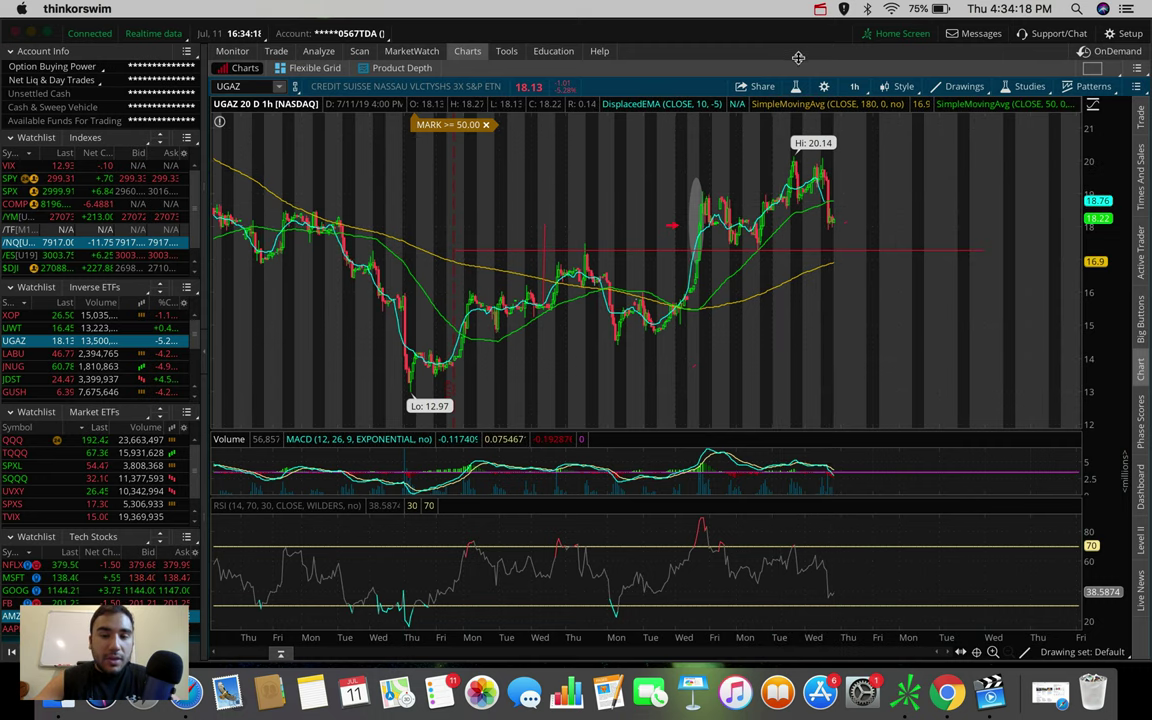
Chart natural gas futures (/NG) and draw a horizontal trendline at about 2.36 from around June 21 past the latest candle.
{"action": "left_click", "coordinate": [240, 86]}
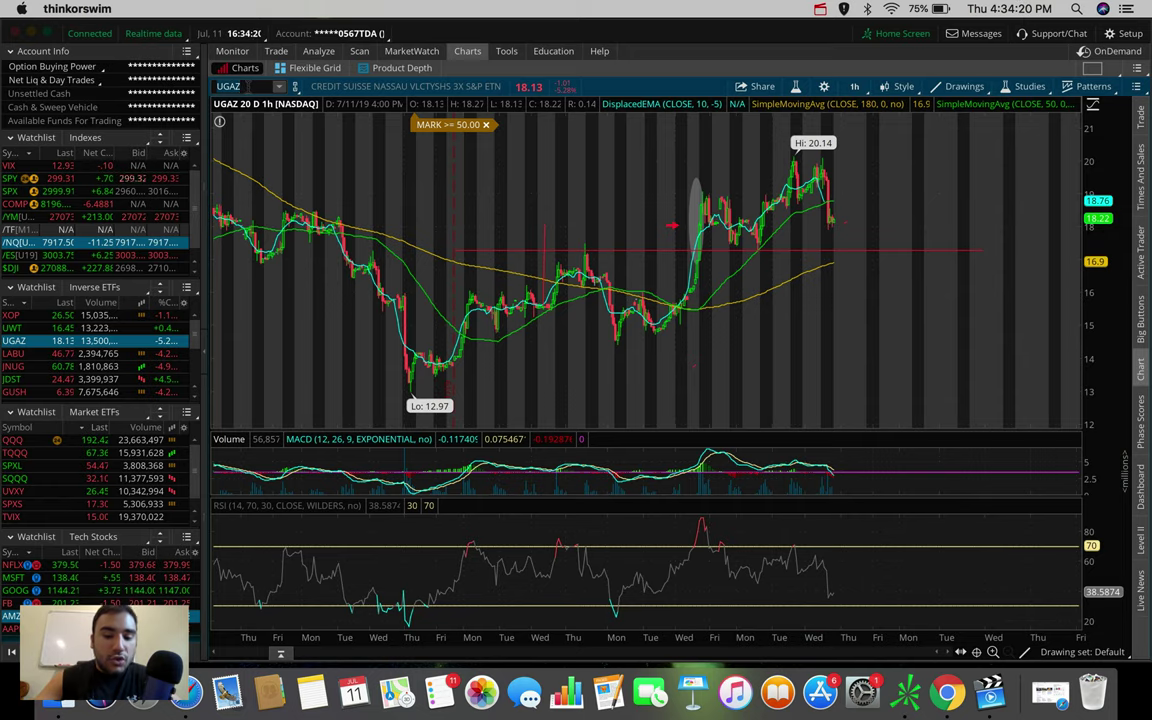
{"action": "type", "text": "/NG"}
{"action": "key", "text": "Return"}
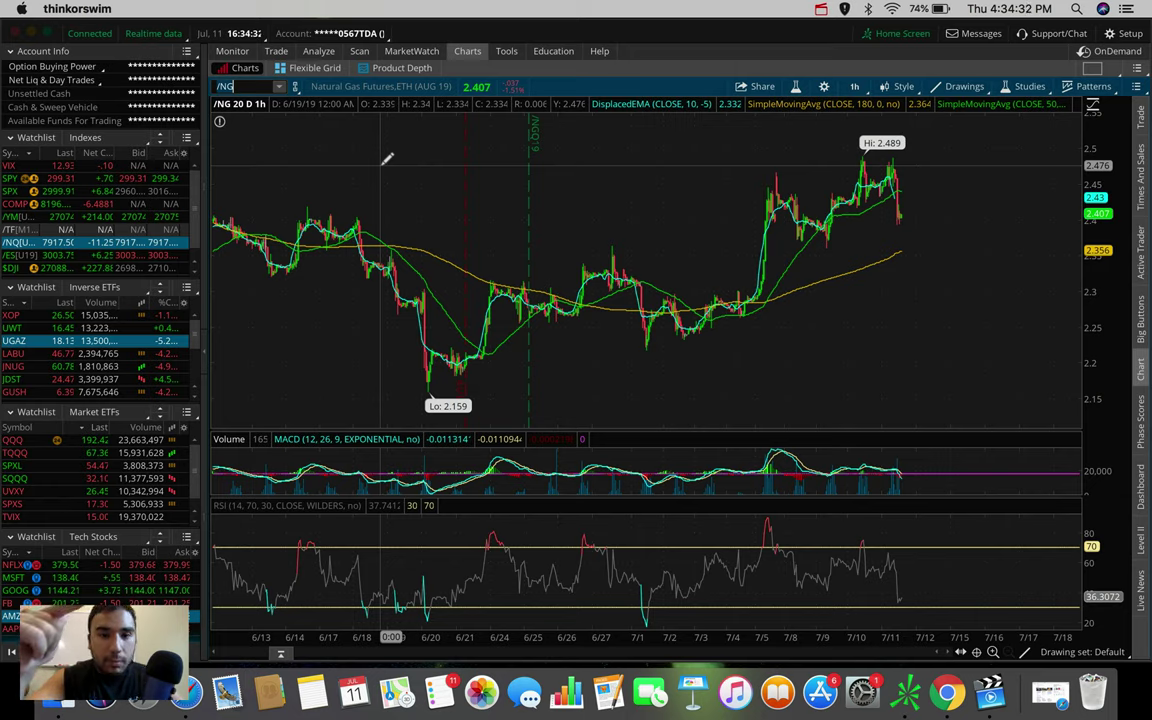
{"action": "left_click", "coordinate": [245, 86]}
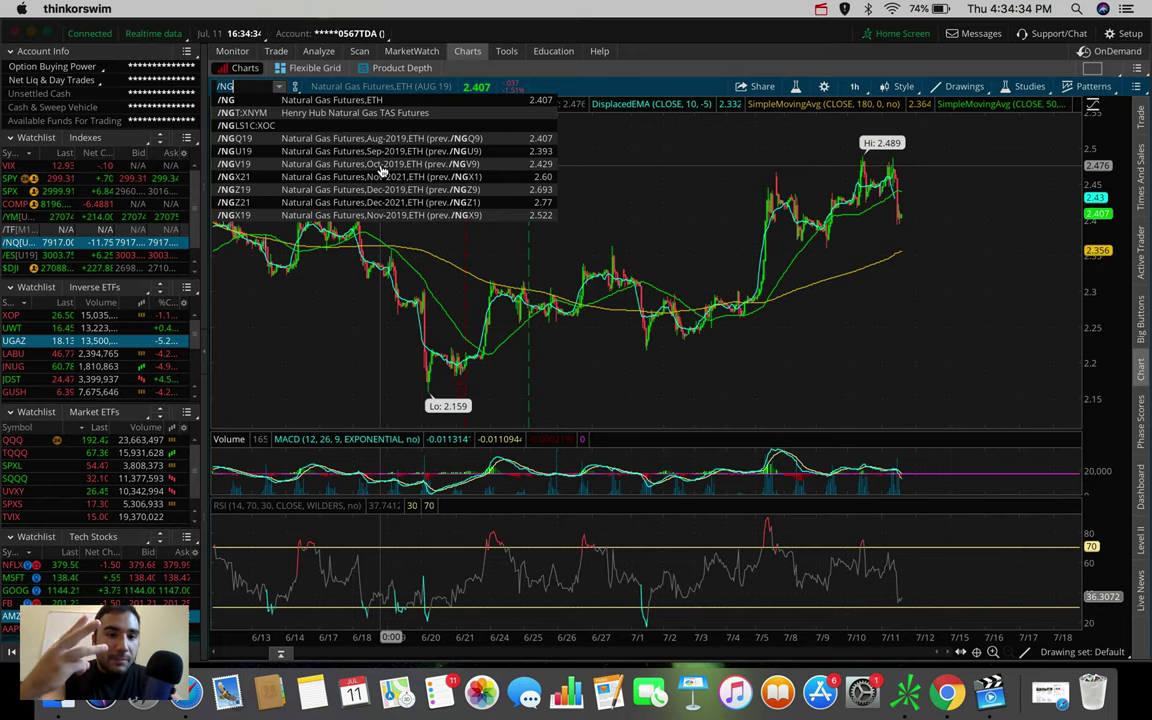
{"action": "key", "text": "Return"}
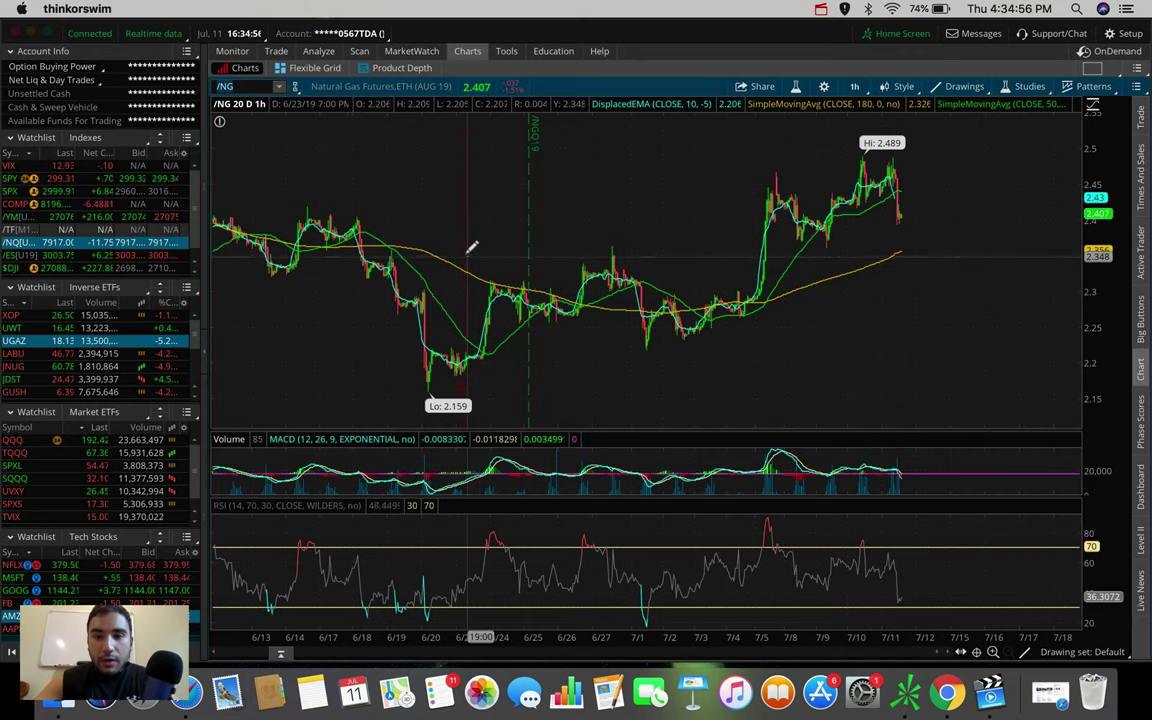
{"action": "mouse_move", "coordinate": [463, 250]}
{"action": "left_mouse_down"}
{"action": "mouse_move", "coordinate": [985, 225]}
{"action": "mouse_move", "coordinate": [982, 212]}
{"action": "mouse_move", "coordinate": [1010, 240]}
{"action": "mouse_move", "coordinate": [1066, 243]}
{"action": "left_mouse_up"}
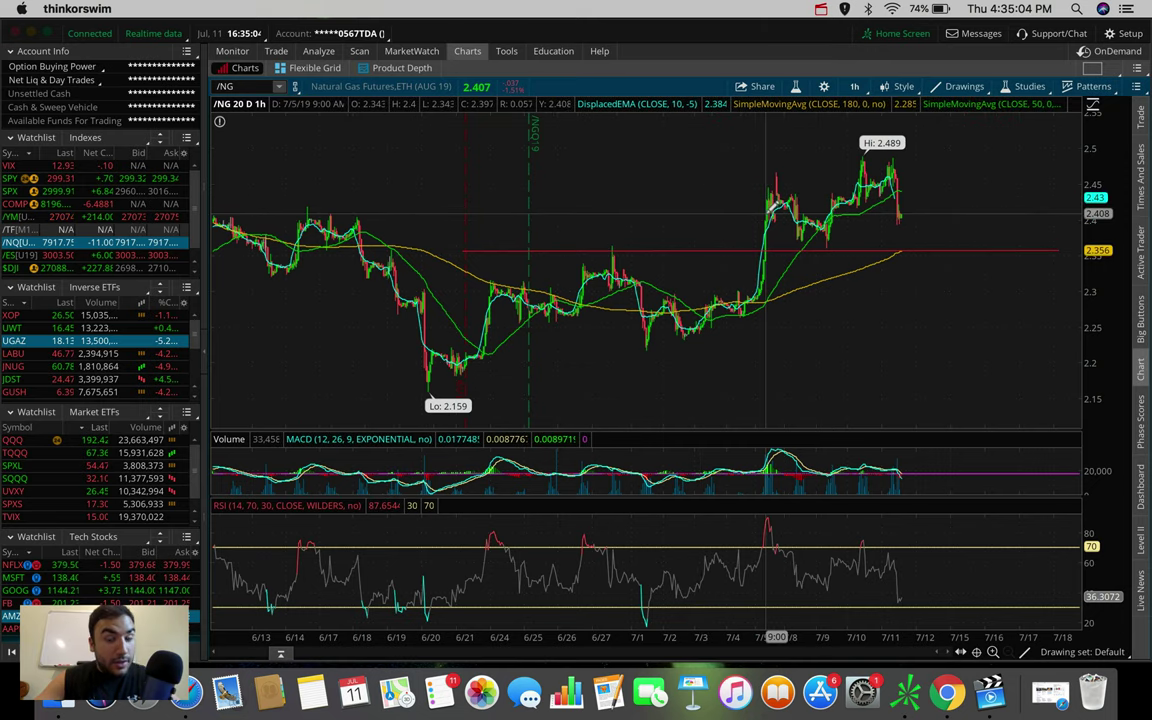
{"action": "mouse_move", "coordinate": [897, 243]}
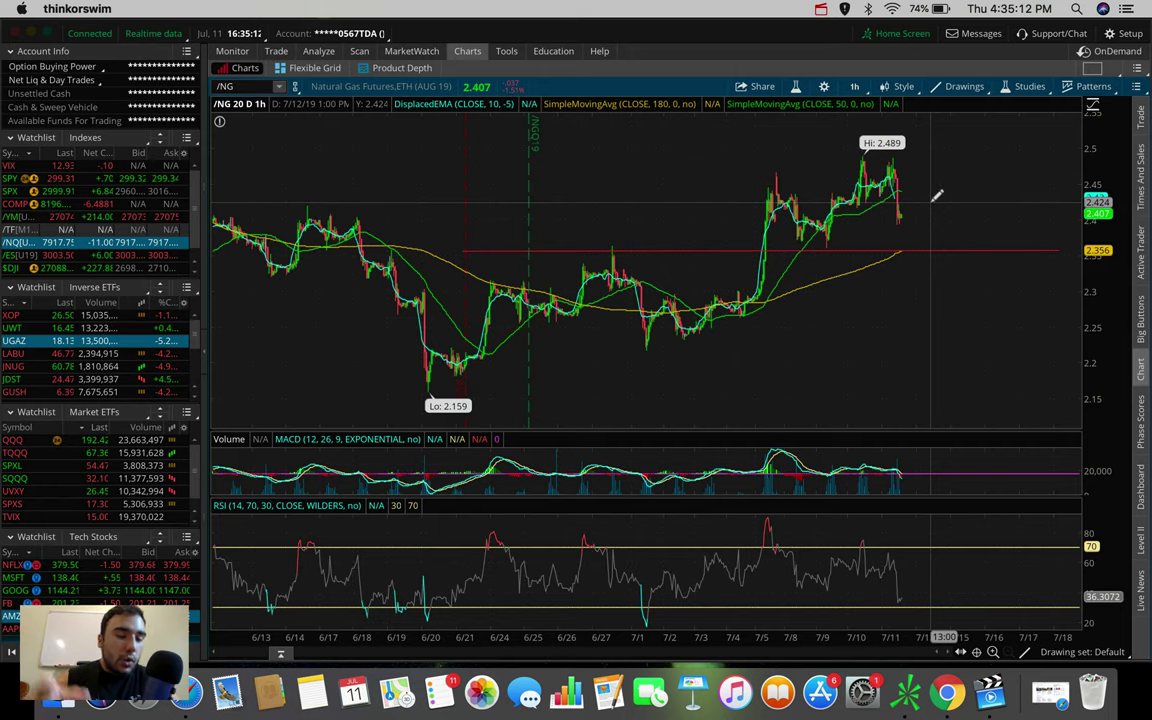
Chart crude oil futures (/CL) from the Inverse ETFs watchlist and examine the June base near 51.5 on 180 D : 4h.
{"action": "scroll", "coordinate": [8, 368], "scroll_direction": "down", "scroll_amount": 3}
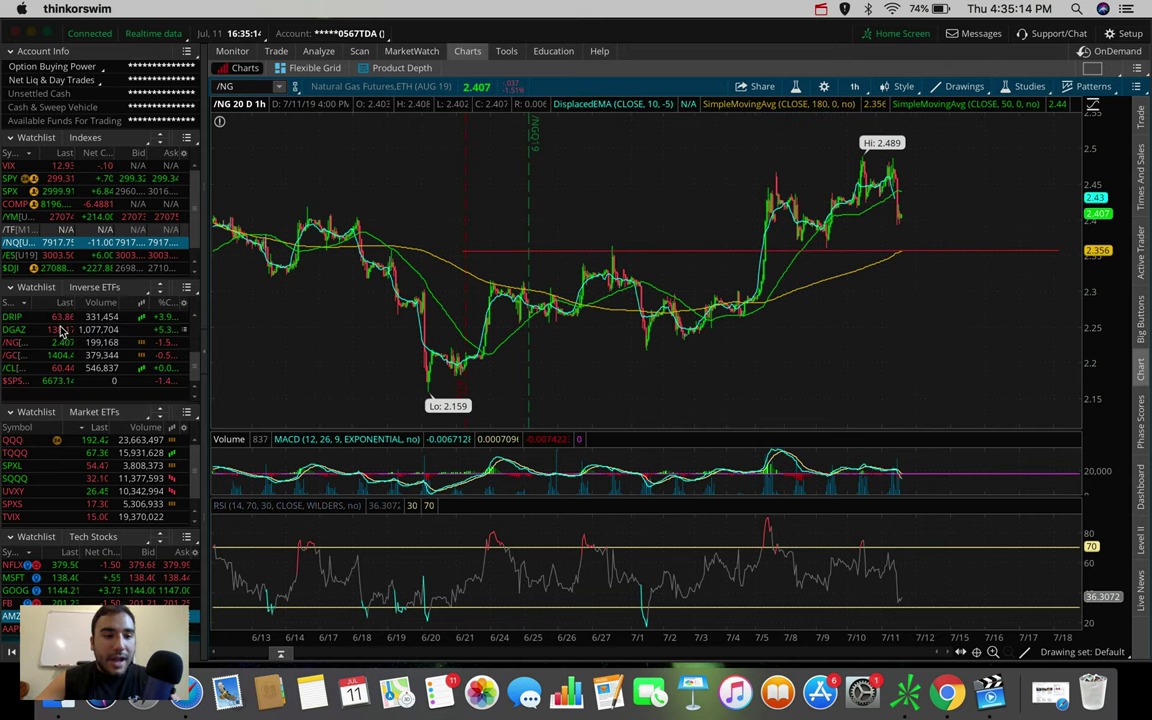
{"action": "left_click", "coordinate": [8, 368]}
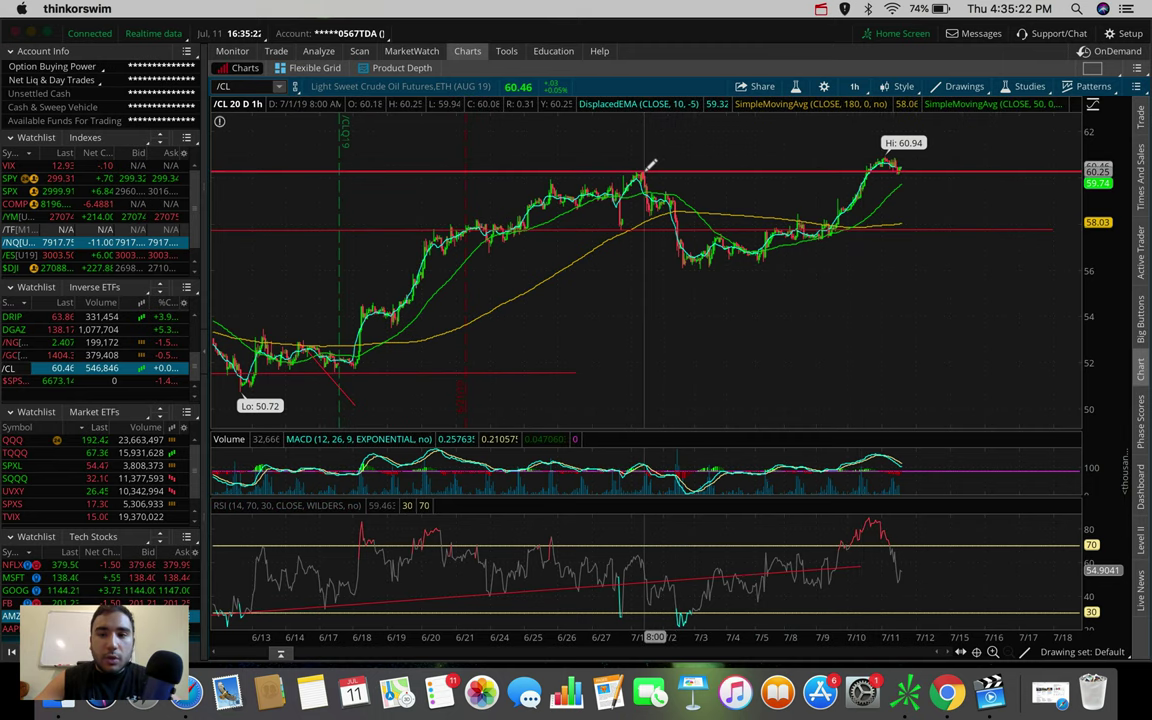
{"action": "left_click", "coordinate": [854, 86]}
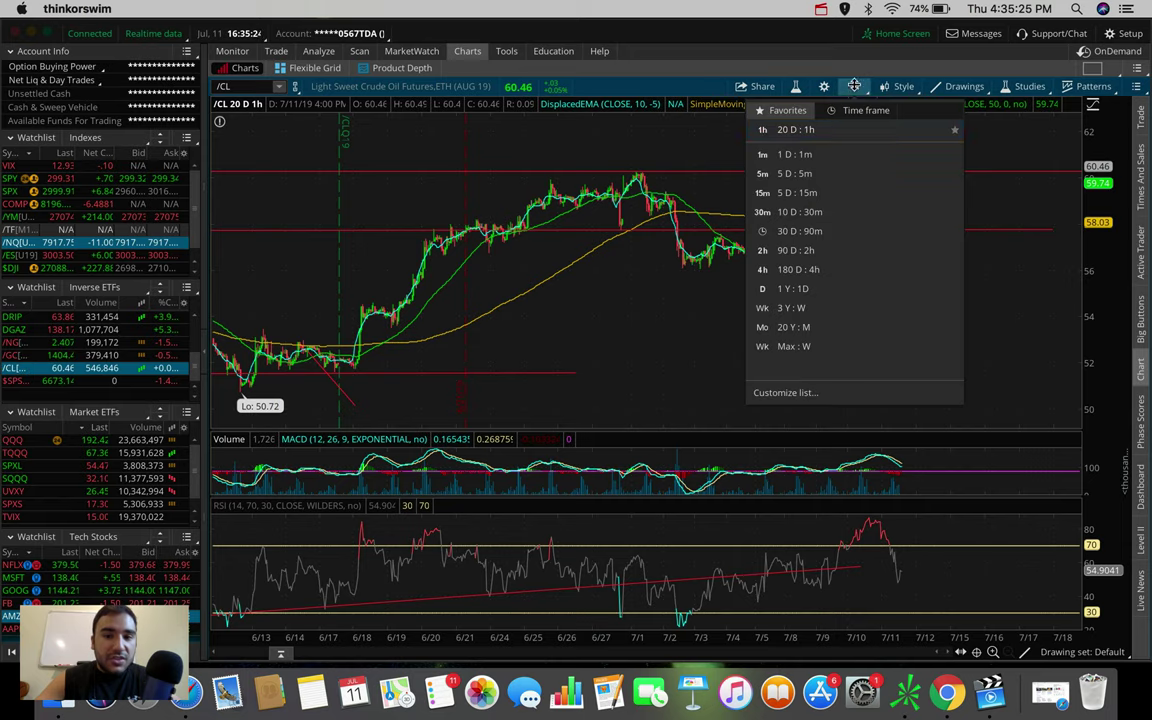
{"action": "left_click", "coordinate": [807, 269]}
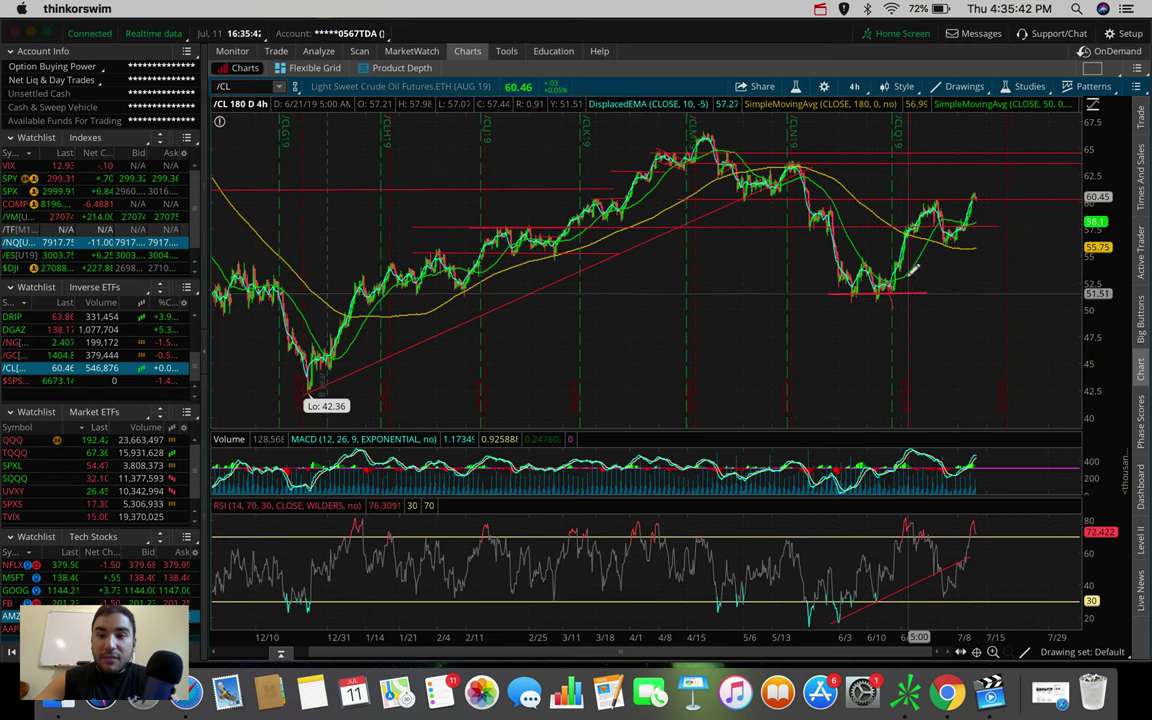
{"action": "mouse_move", "coordinate": [902, 290]}
{"action": "left_mouse_down"}
{"action": "mouse_move", "coordinate": [891, 198]}
{"action": "mouse_move", "coordinate": [908, 283]}
{"action": "left_mouse_up"}
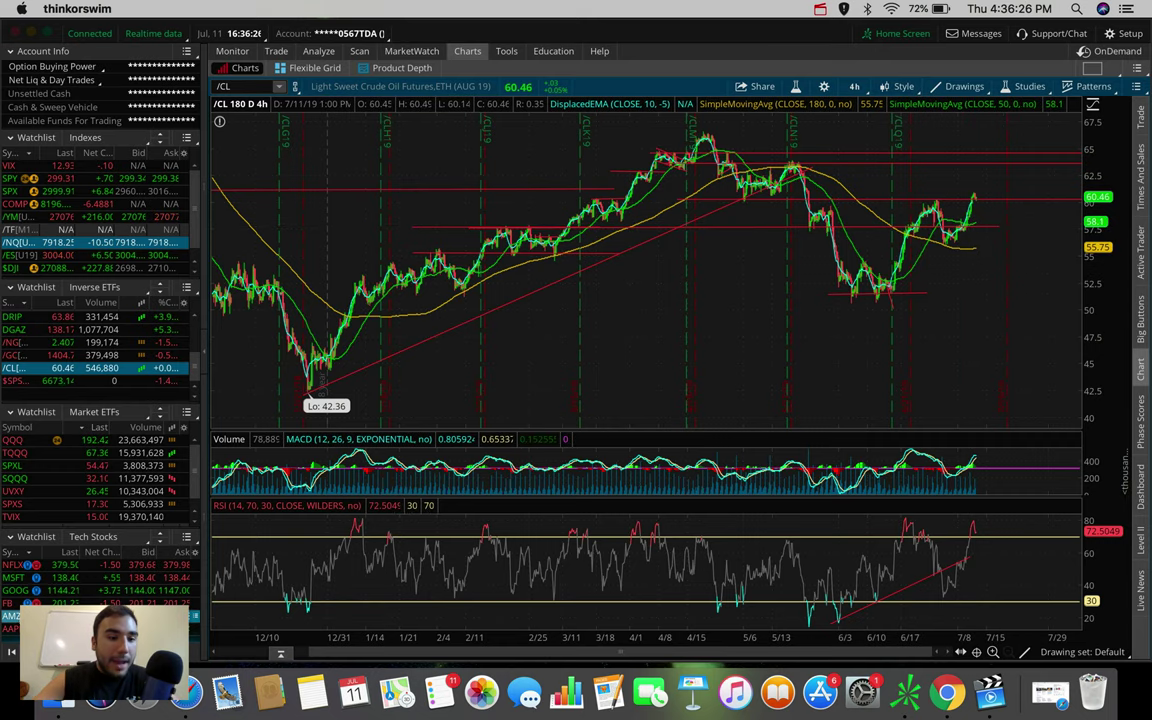
Review AAPL and AMZN from the Tech Stocks watchlist on 180 D : 4h and switch AMZN to 20 D : 1h.
{"action": "left_click", "coordinate": [60, 629]}
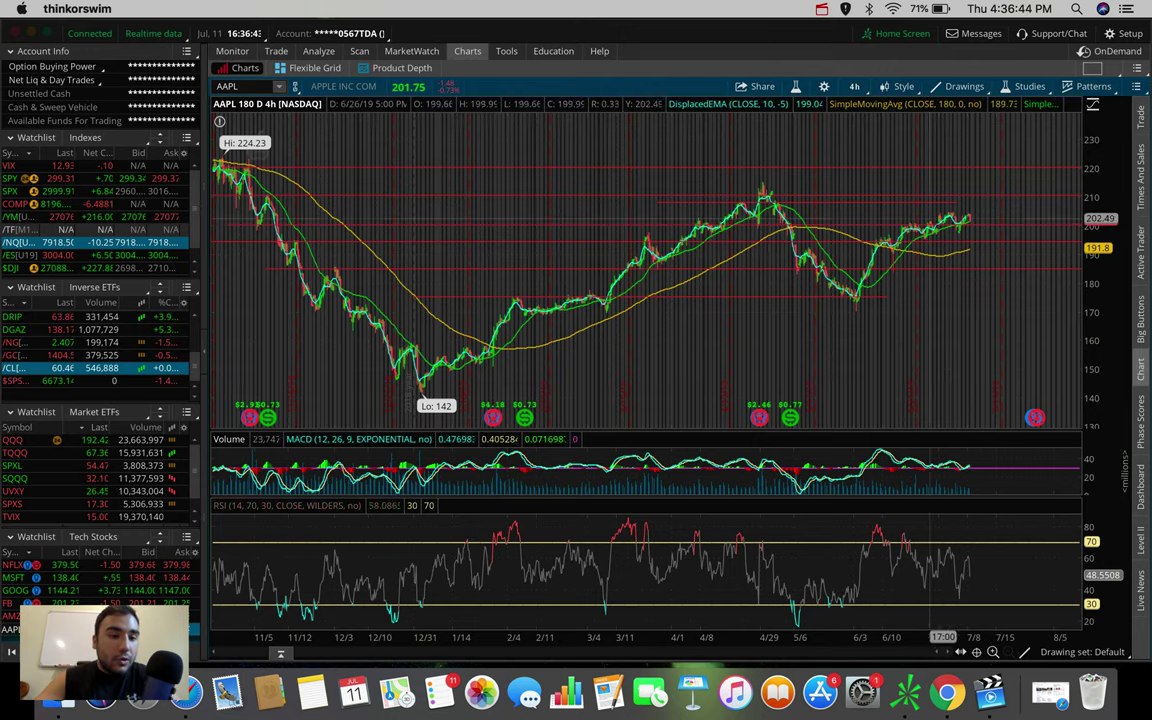
{"action": "left_click", "coordinate": [60, 616]}
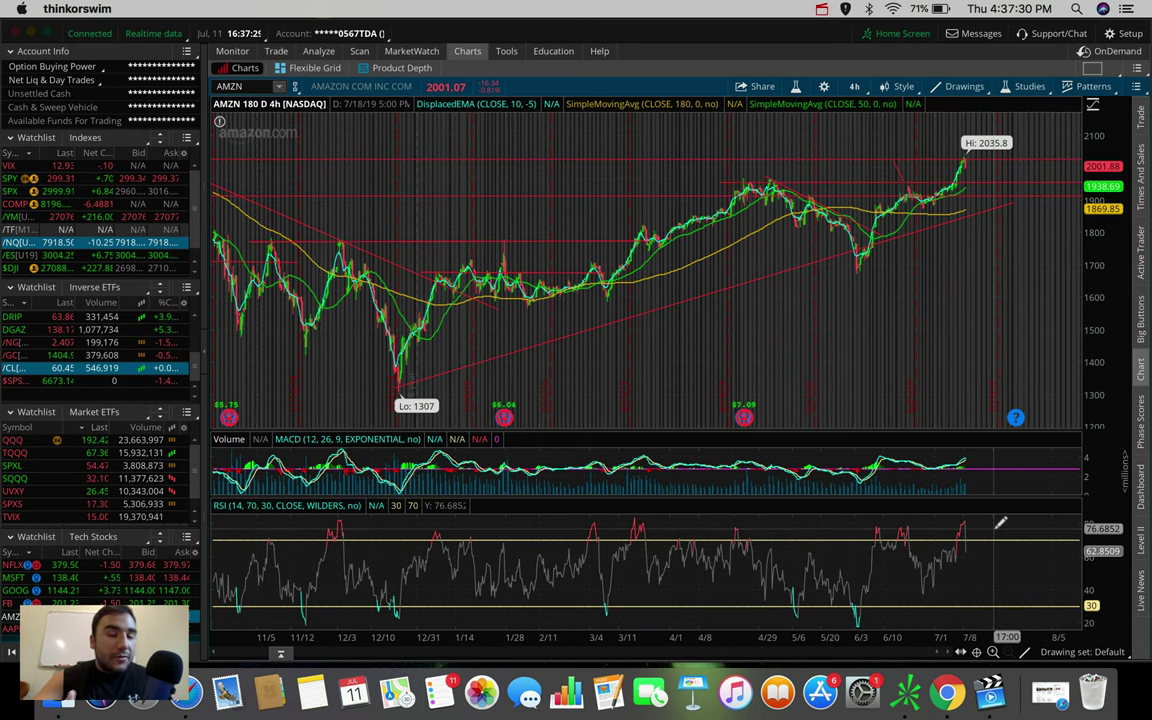
{"action": "left_click", "coordinate": [854, 86]}
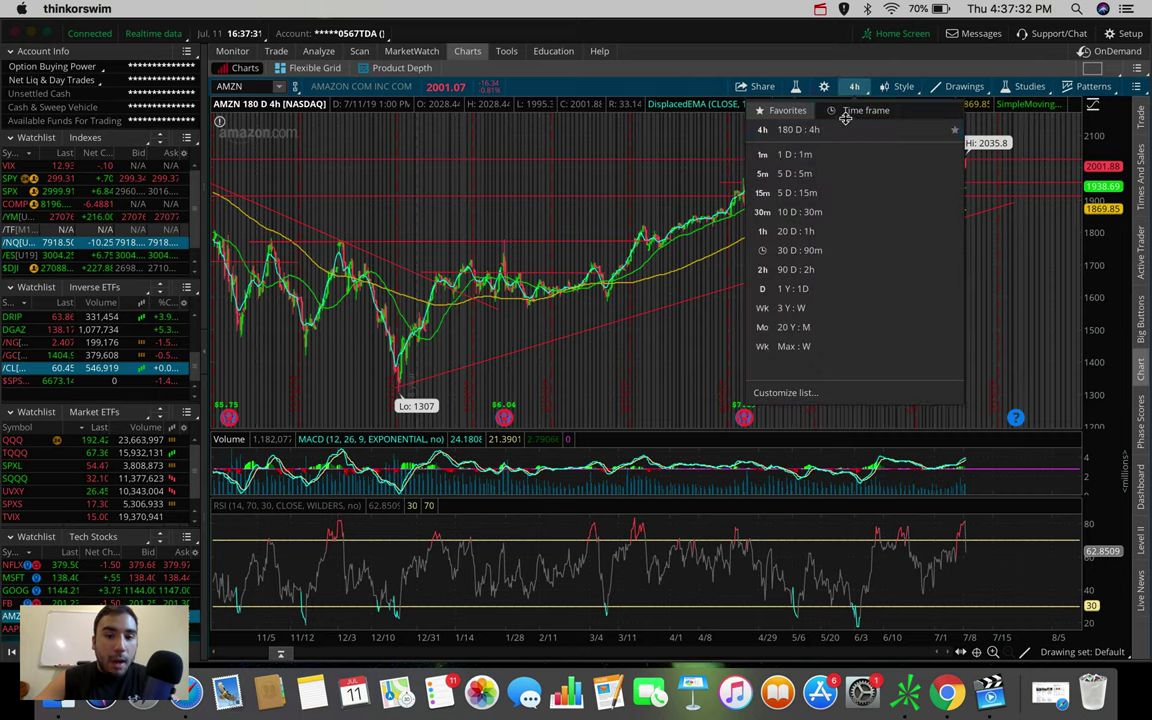
{"action": "left_click", "coordinate": [820, 231]}
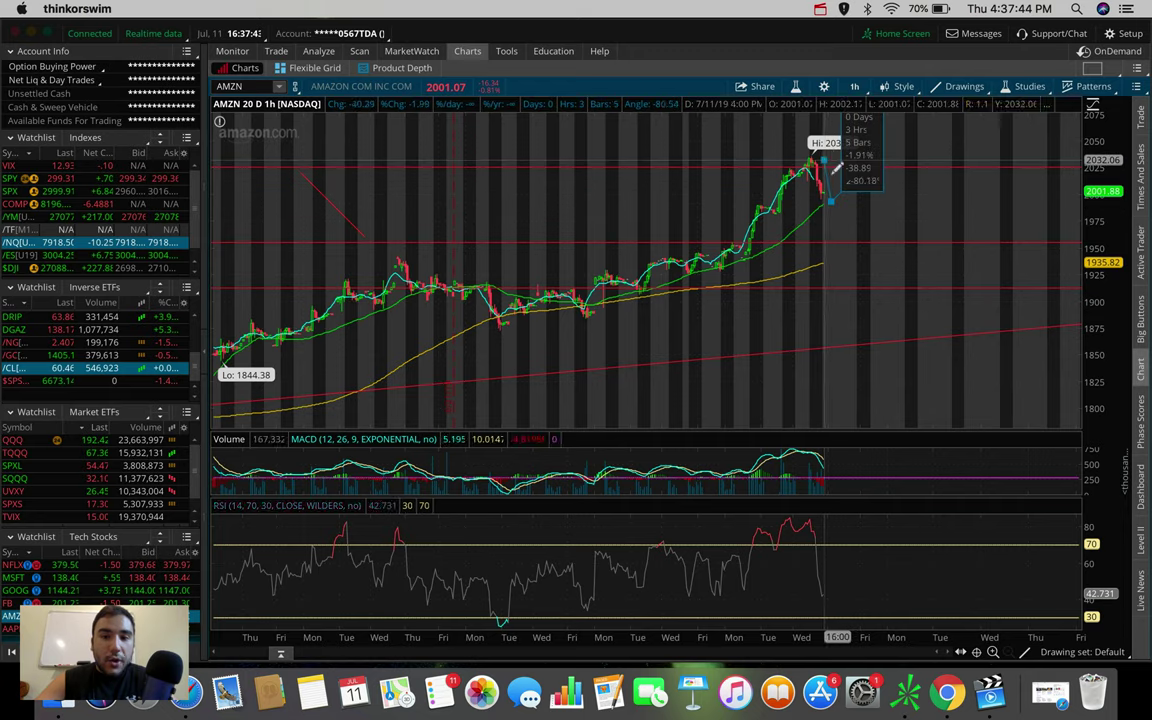
Examine AMZN's recent drop from its high on the 5 D : 15m chart, followed by the 5 D : 5m chart.
{"action": "left_click", "coordinate": [833, 198]}
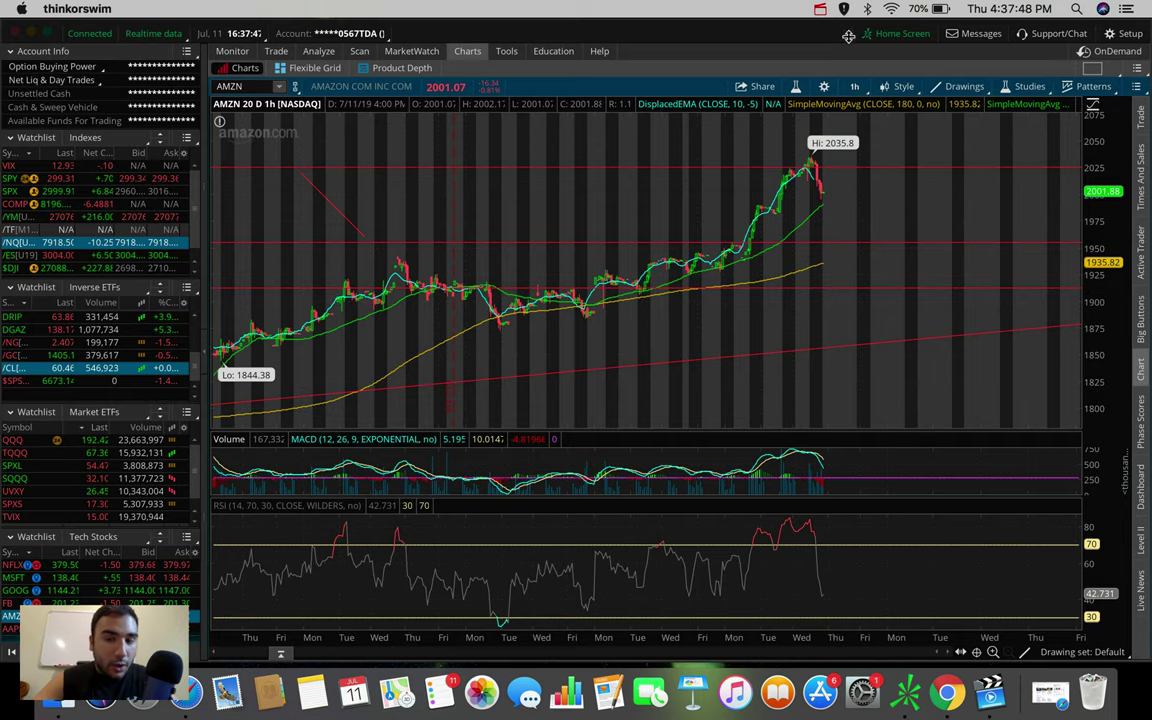
{"action": "left_click", "coordinate": [853, 86]}
{"action": "left_click", "coordinate": [810, 177]}
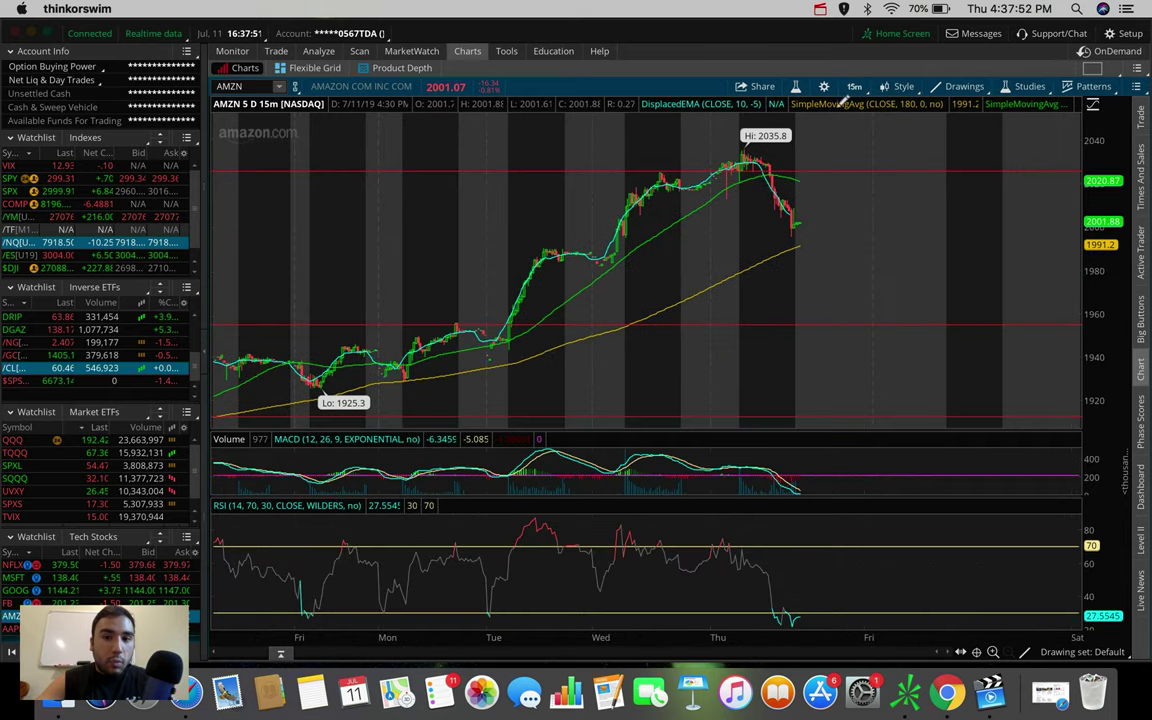
{"action": "left_click", "coordinate": [851, 85]}
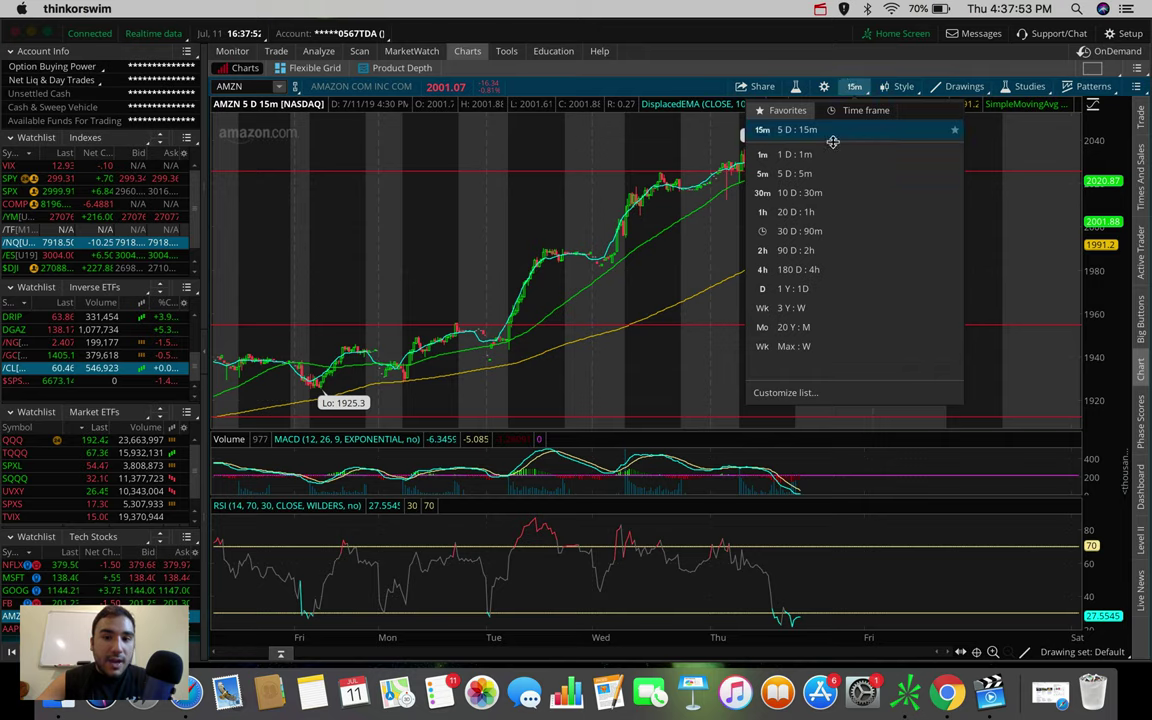
{"action": "left_click", "coordinate": [858, 87]}
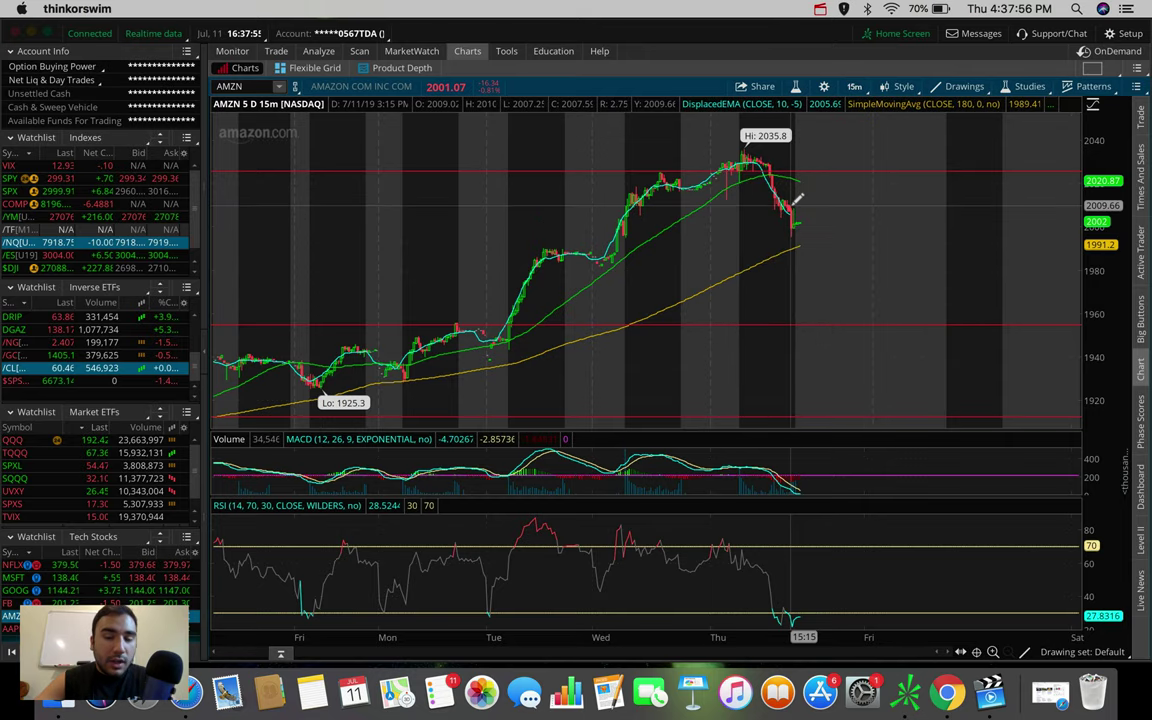
{"action": "left_click", "coordinate": [851, 88]}
{"action": "left_click", "coordinate": [835, 158]}
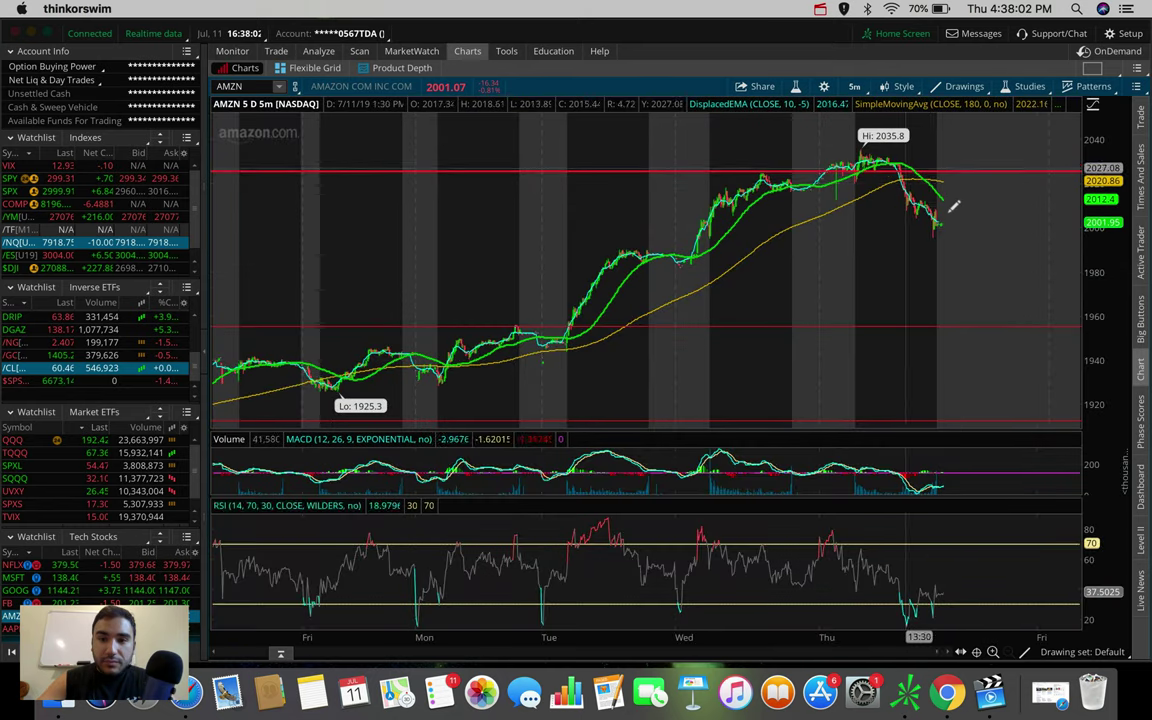
Set the AMZN chart to 180 D : 4h and look through the Market ETFs watchlist.
{"action": "left_click", "coordinate": [851, 87]}
{"action": "left_click", "coordinate": [830, 268]}
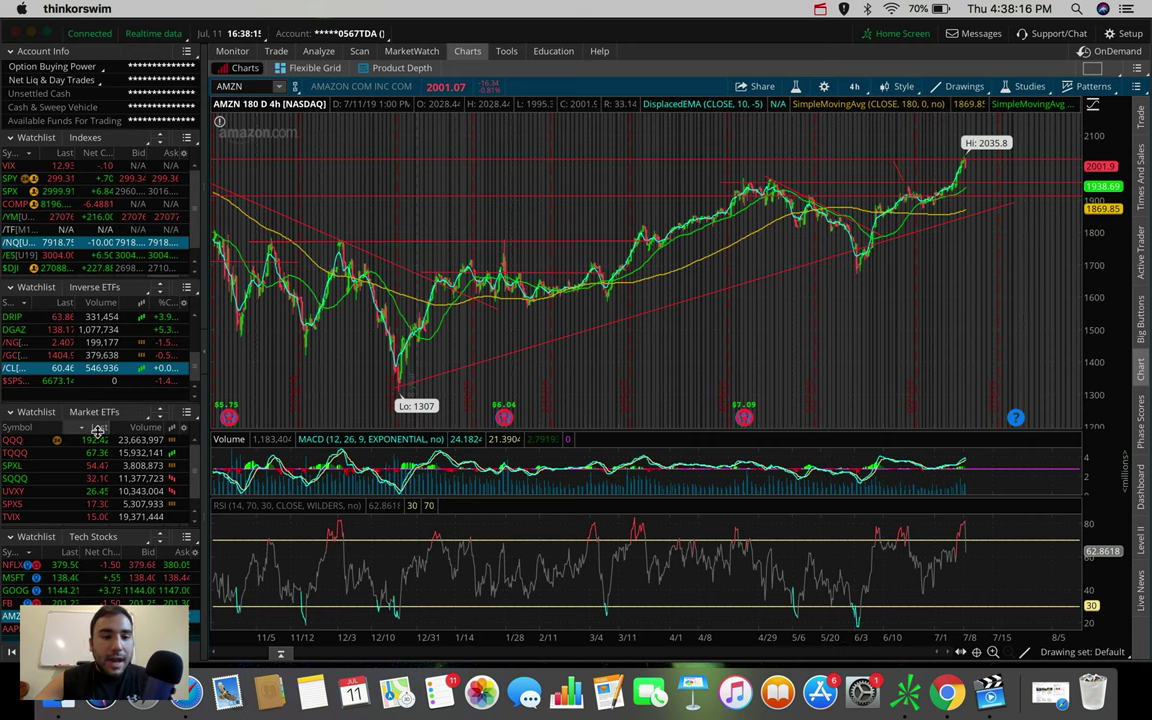
{"action": "scroll", "coordinate": [131, 466], "scroll_direction": "down", "scroll_amount": 1}
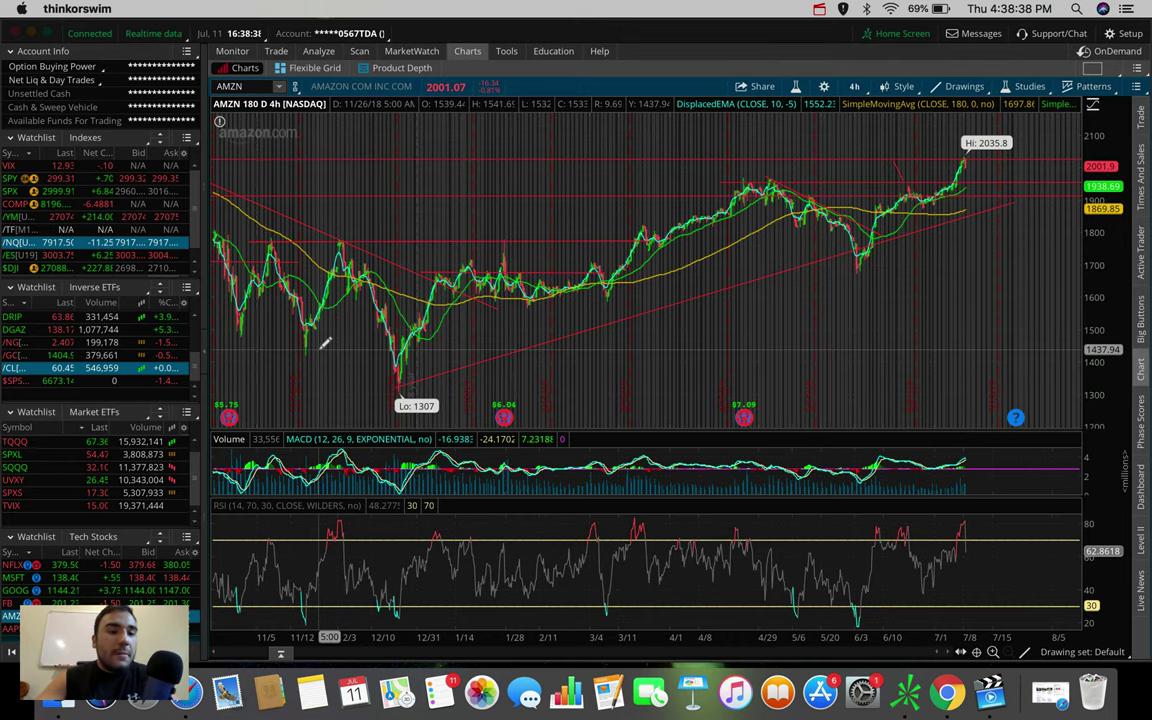
{"action": "left_click_drag", "start_coordinate": [324, 343], "coordinate": [17, 425]}
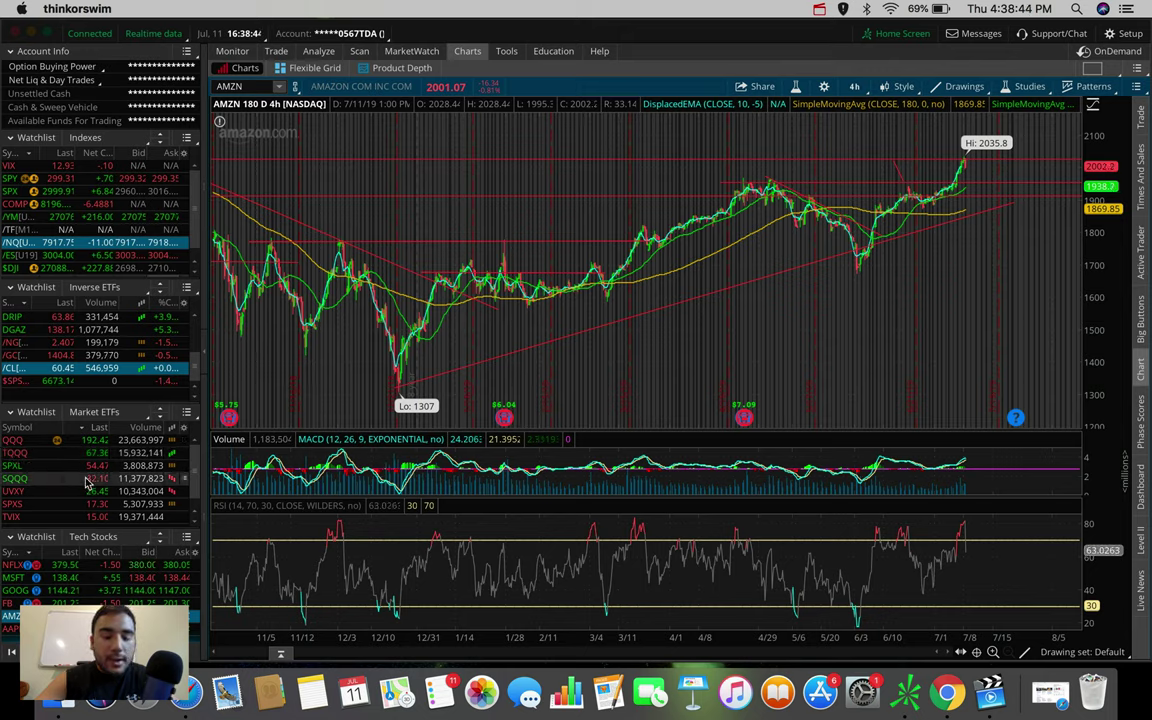
{"action": "left_click_drag", "start_coordinate": [92, 442], "coordinate": [5, 472]}
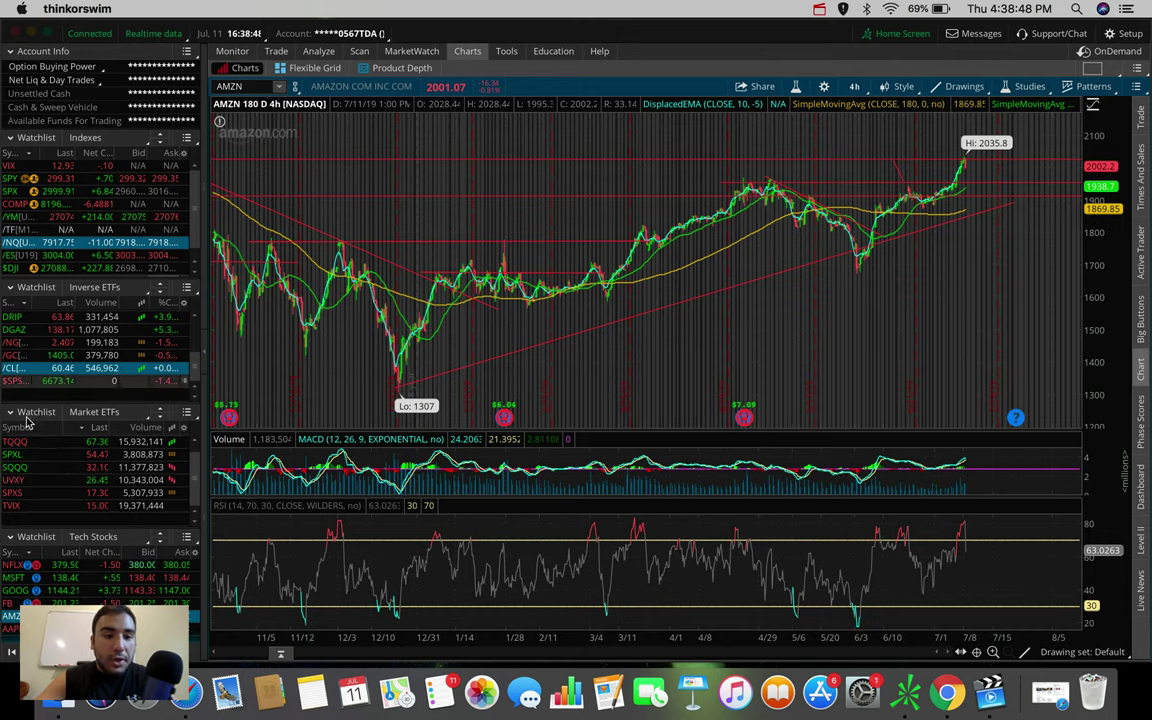
Chart TVIX from the Market ETFs watchlist and move up the list through SPXS to SPXL on 180 D : 4h.
{"action": "left_click_drag", "start_coordinate": [24, 474], "coordinate": [465, 275]}
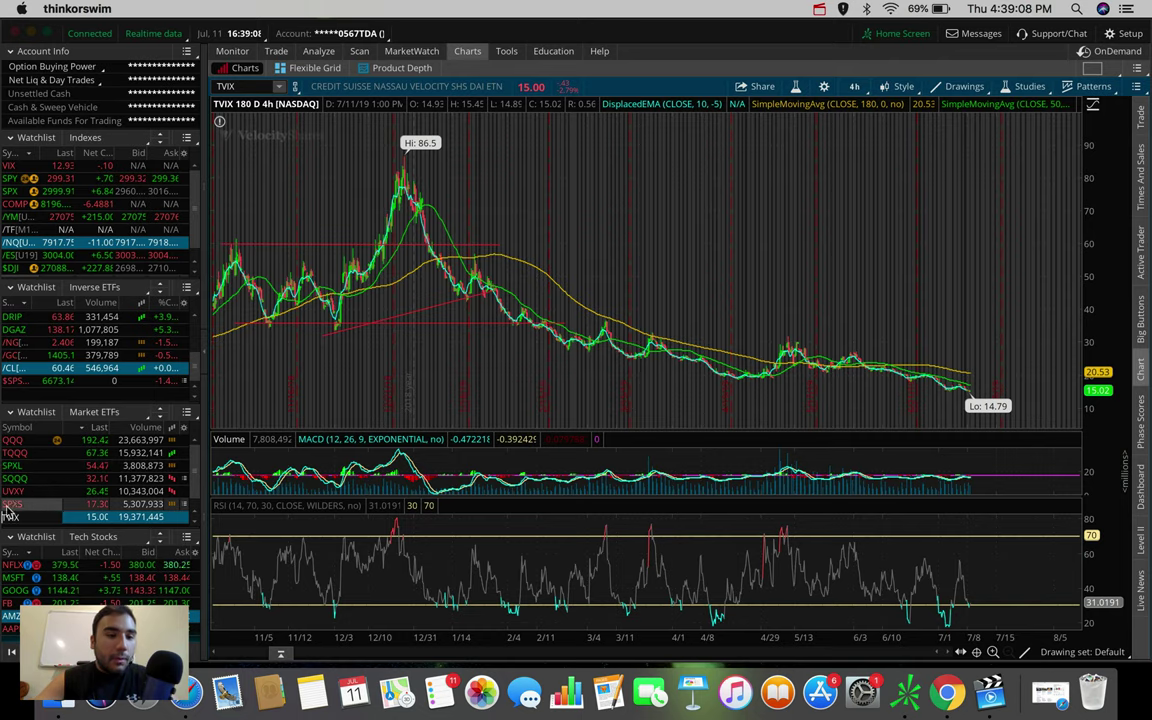
{"action": "key", "text": "Up"}
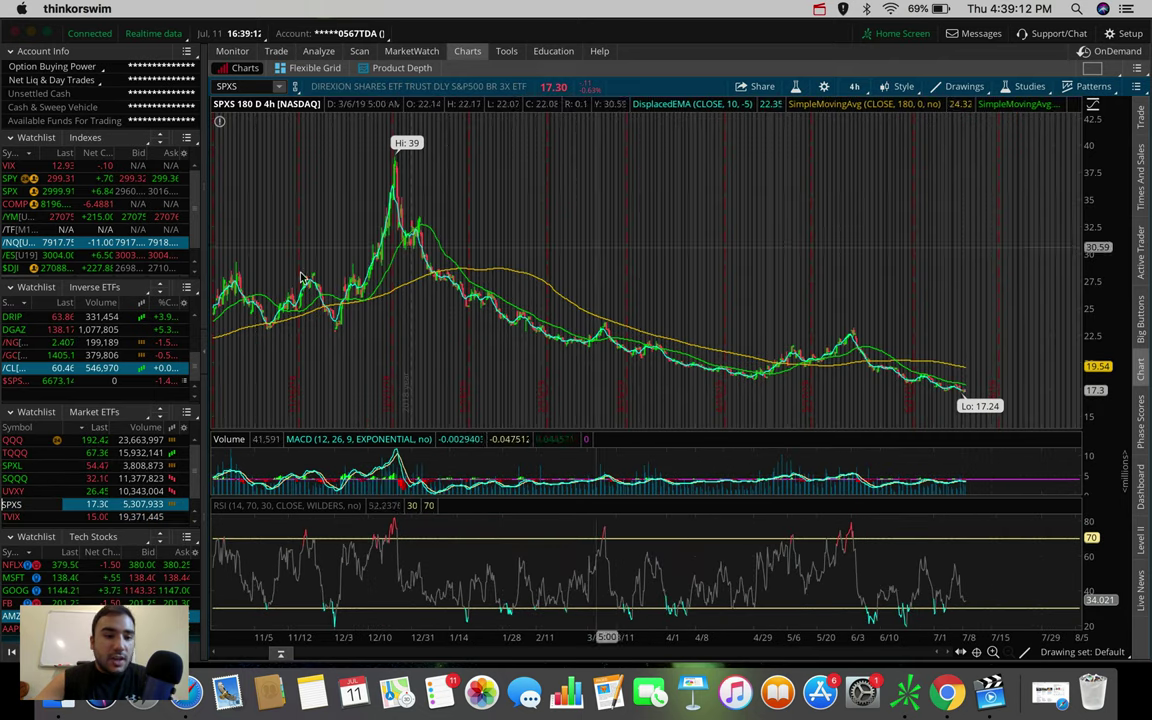
{"action": "key", "text": "Up"}
{"action": "key", "text": "Up"}
{"action": "key", "text": "Up"}
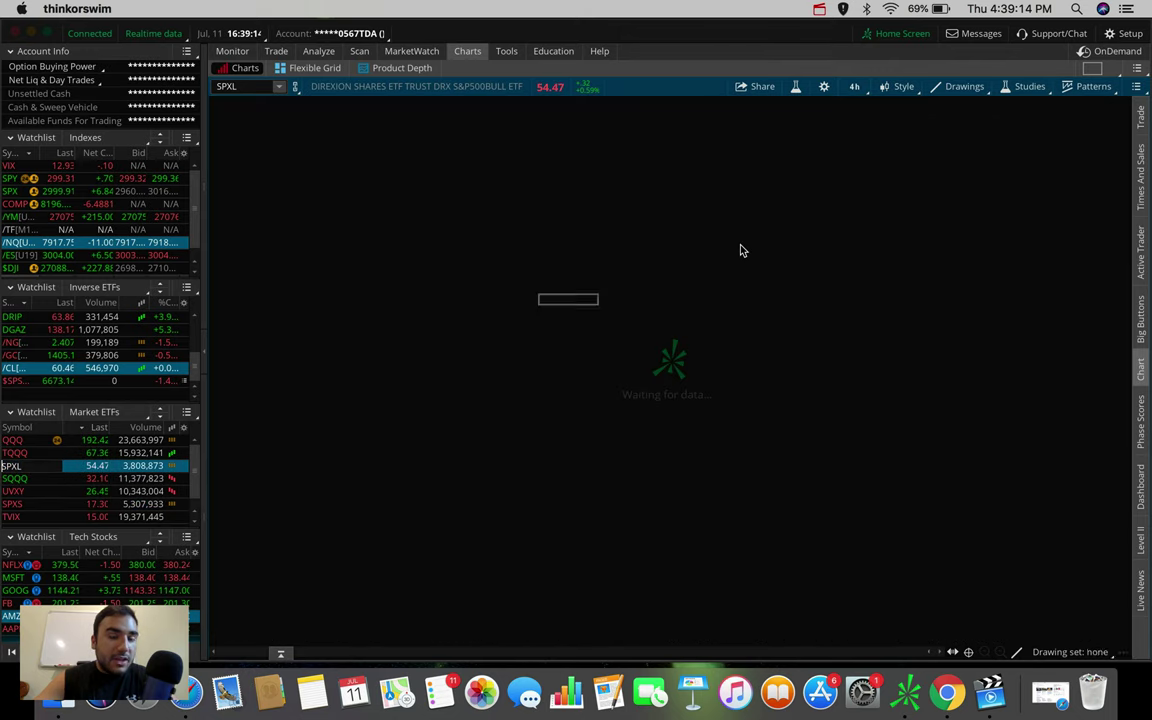